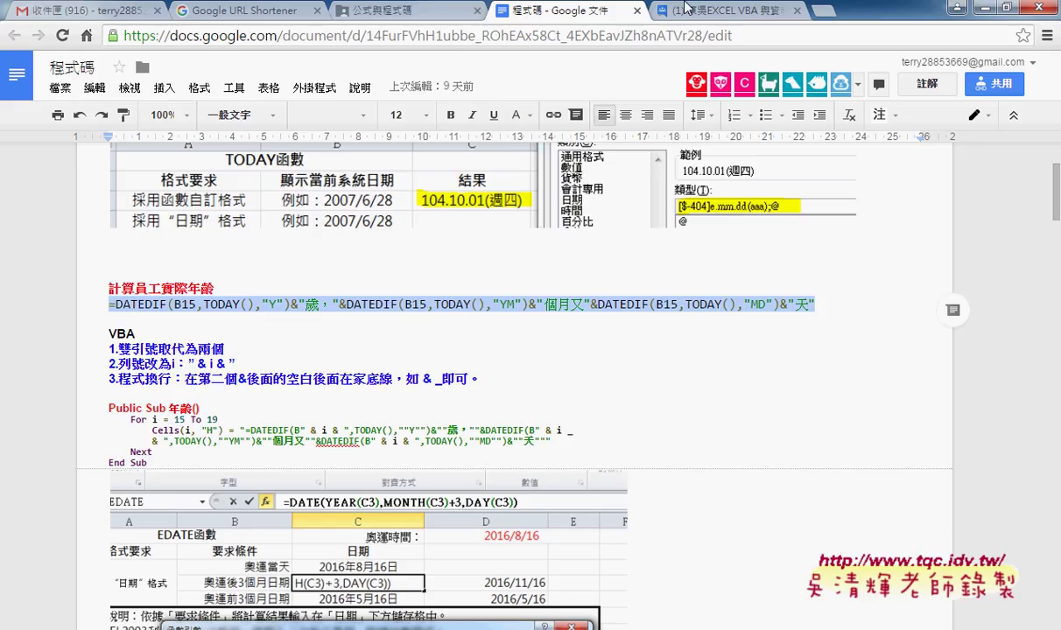
# Step: Minimize the browser to reveal Excel's DATEDIF sheet, with ages already in rows 15–19
pyautogui.click(985, 7)
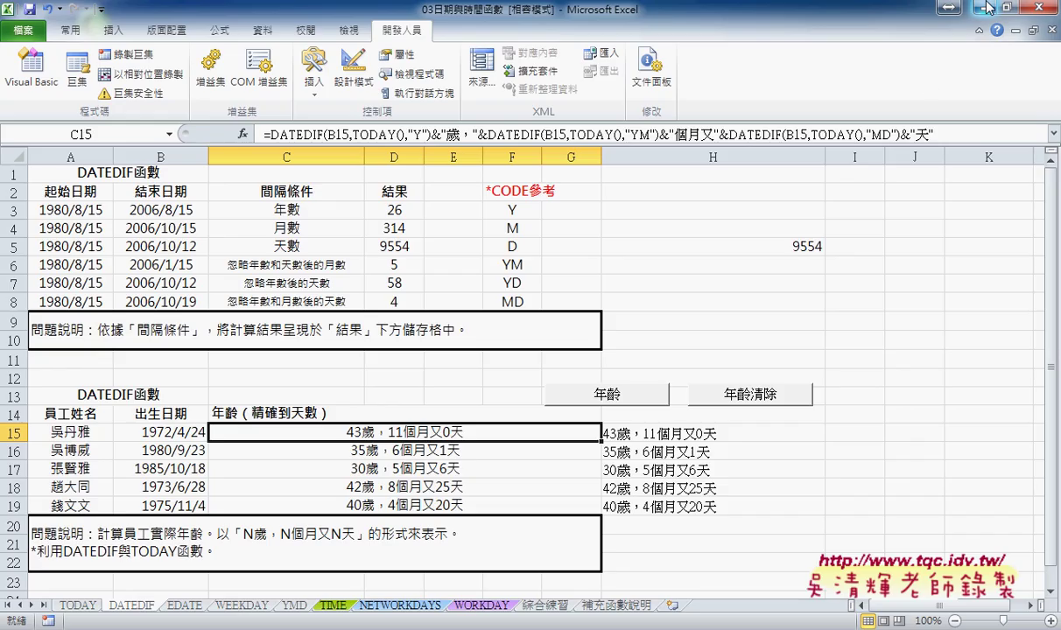
# Step: Clear H15:H19 with 年齡清除, refill them with the 年齡 macro, and select H15
pyautogui.click(742, 396)
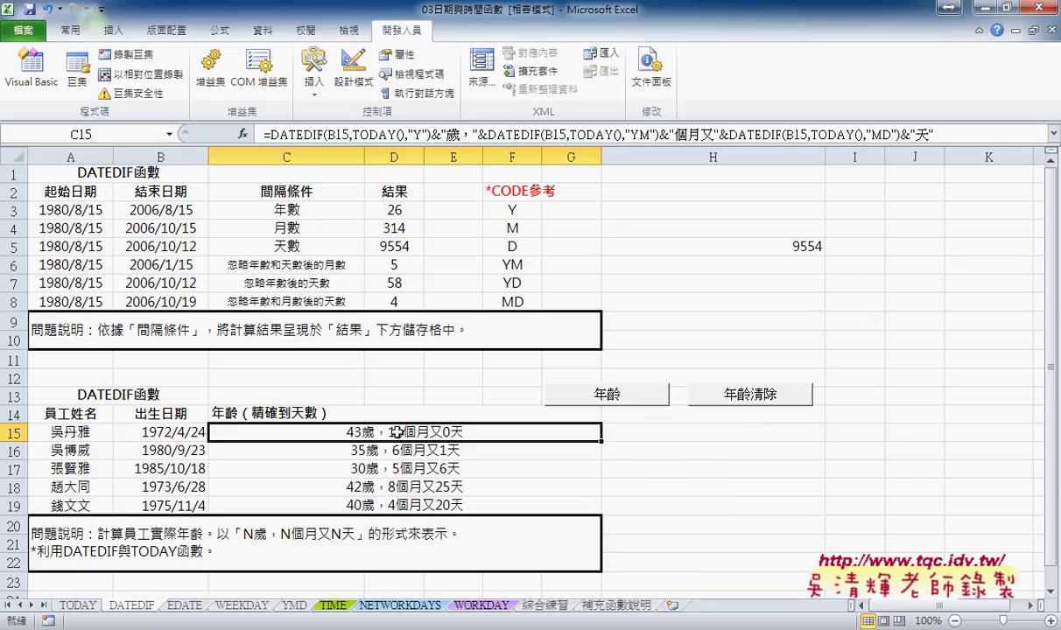
pyautogui.click(618, 401)
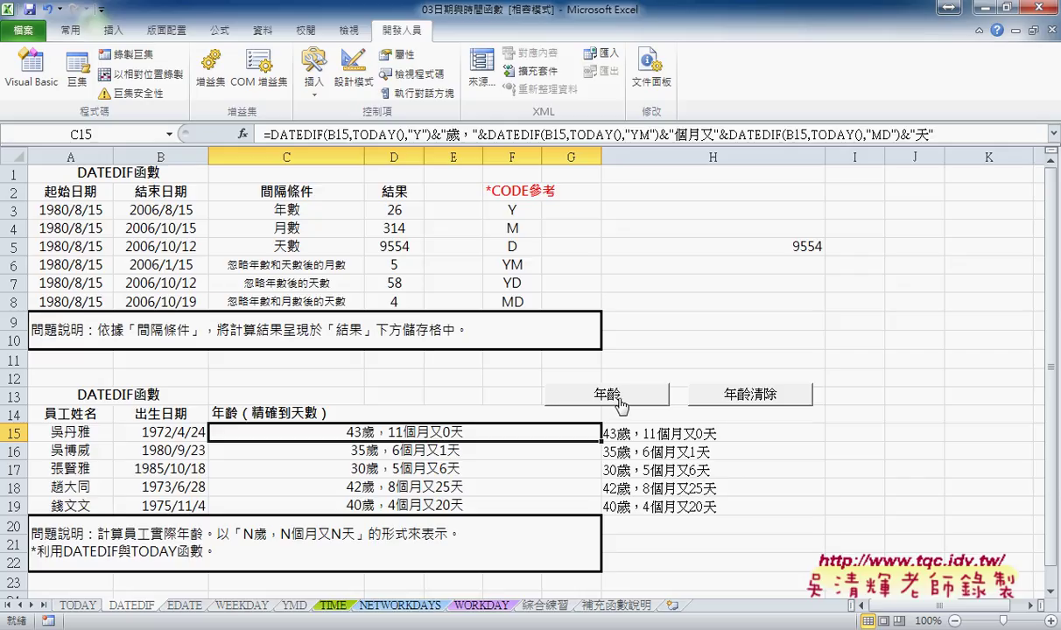
pyautogui.click(741, 435)
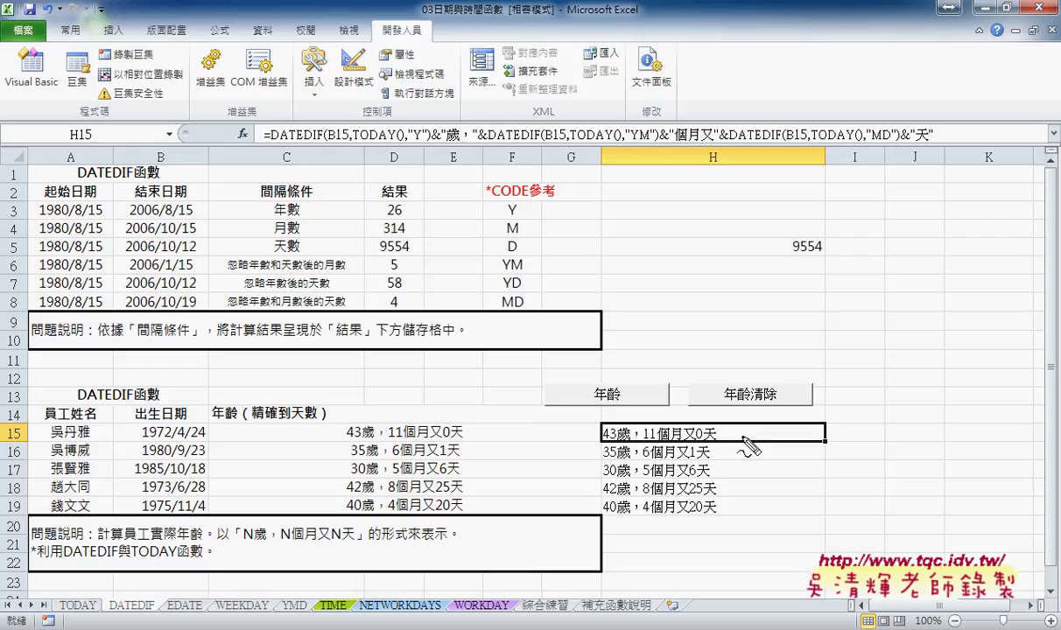
# Step: Annotate H15's 43歲 age result against the matching age text in C15, then clear the marks
pyautogui.moveTo(722, 430)
pyautogui.mouseDown()
pyautogui.moveTo(646, 430)
pyautogui.moveTo(676, 422)
pyautogui.mouseUp()
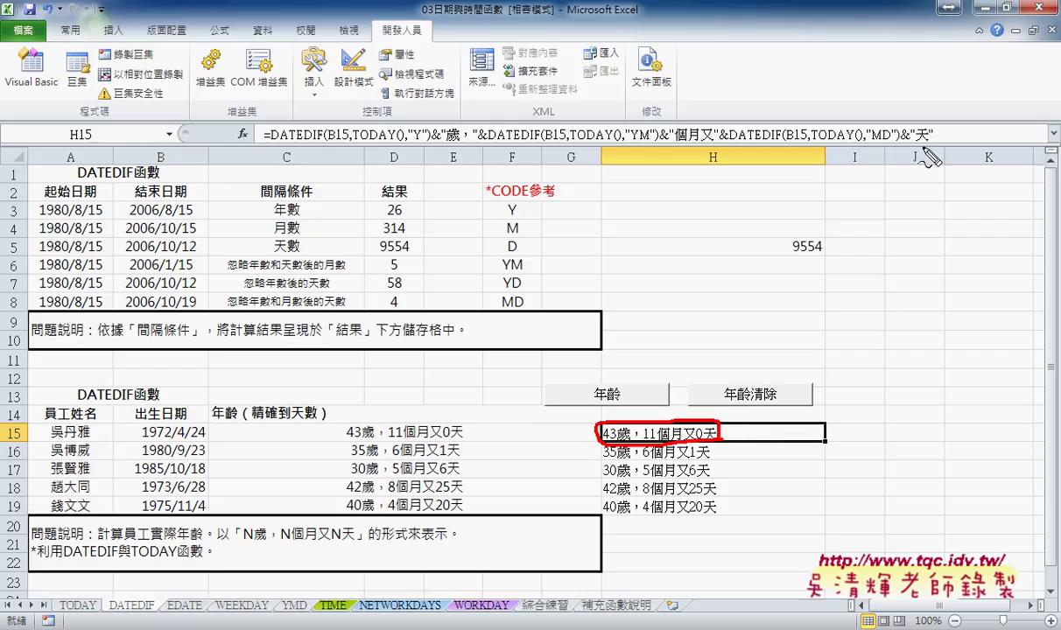
pyautogui.moveTo(902, 146)
pyautogui.mouseDown()
pyautogui.moveTo(232, 131)
pyautogui.moveTo(490, 112)
pyautogui.moveTo(897, 117)
pyautogui.moveTo(906, 142)
pyautogui.moveTo(827, 384)
pyautogui.moveTo(726, 428)
pyautogui.moveTo(754, 436)
pyautogui.mouseUp()
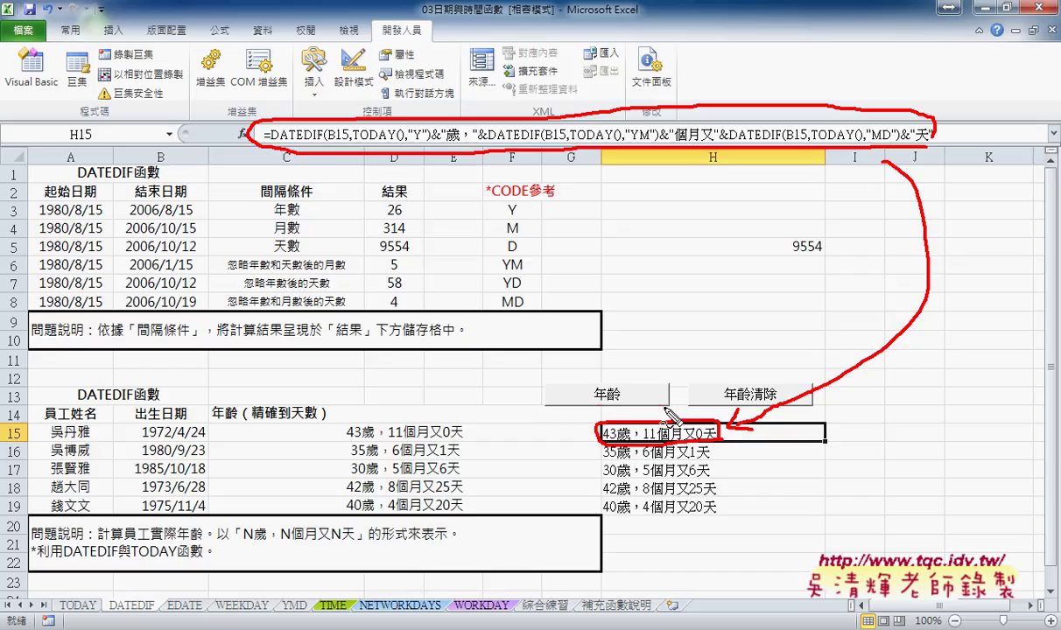
pyautogui.moveTo(665, 405)
pyautogui.mouseDown()
pyautogui.moveTo(564, 406)
pyautogui.moveTo(668, 405)
pyautogui.mouseUp()
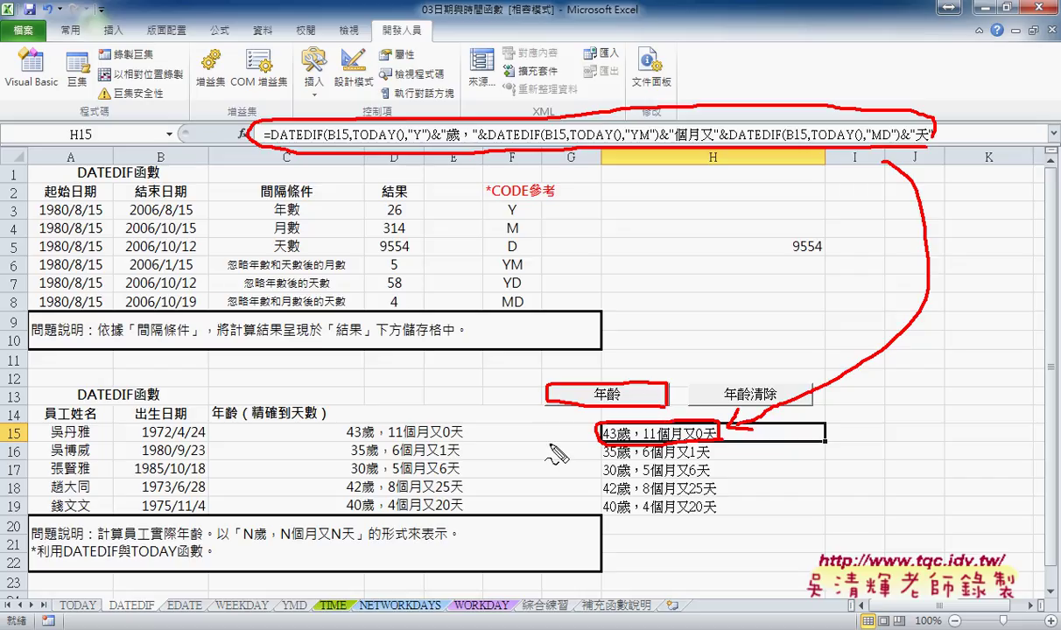
pyautogui.moveTo(451, 418)
pyautogui.mouseDown()
pyautogui.moveTo(473, 436)
pyautogui.moveTo(577, 440)
pyautogui.mouseUp()
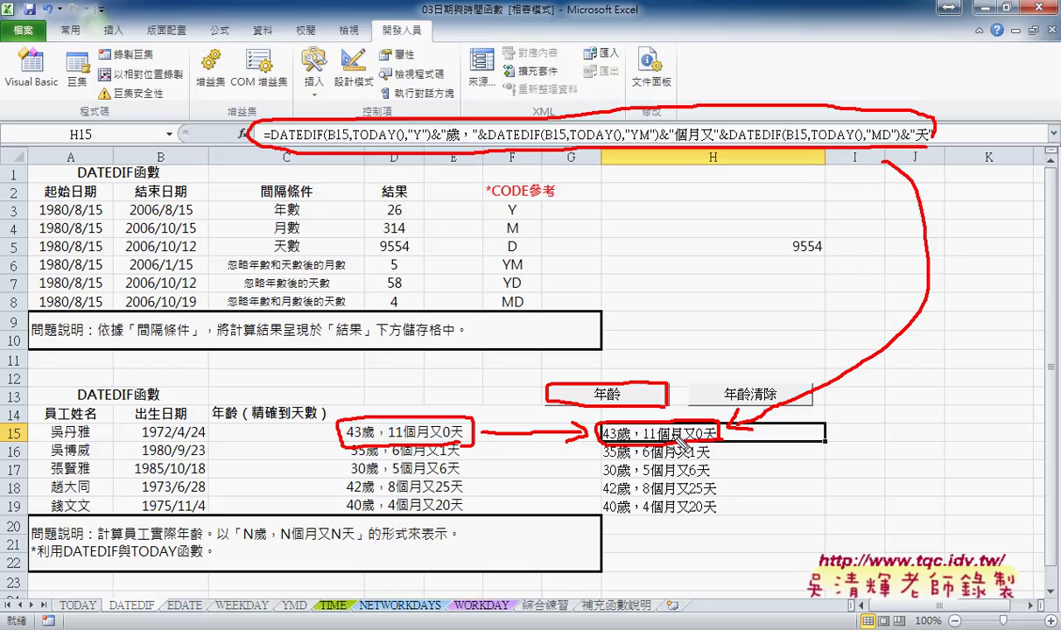
pyautogui.press('Escape')
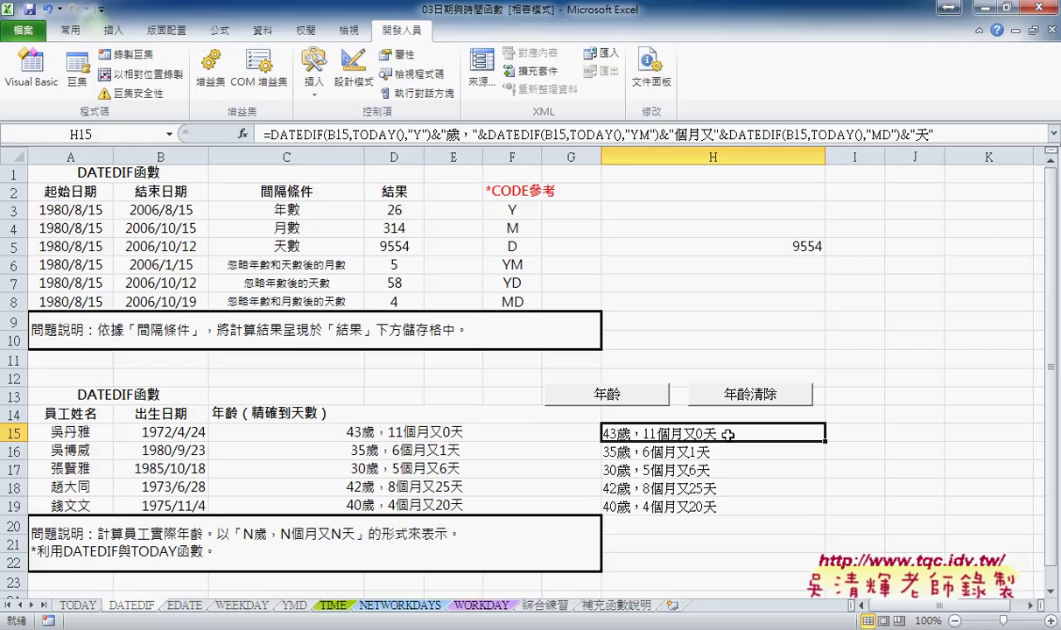
pyautogui.click(694, 451)
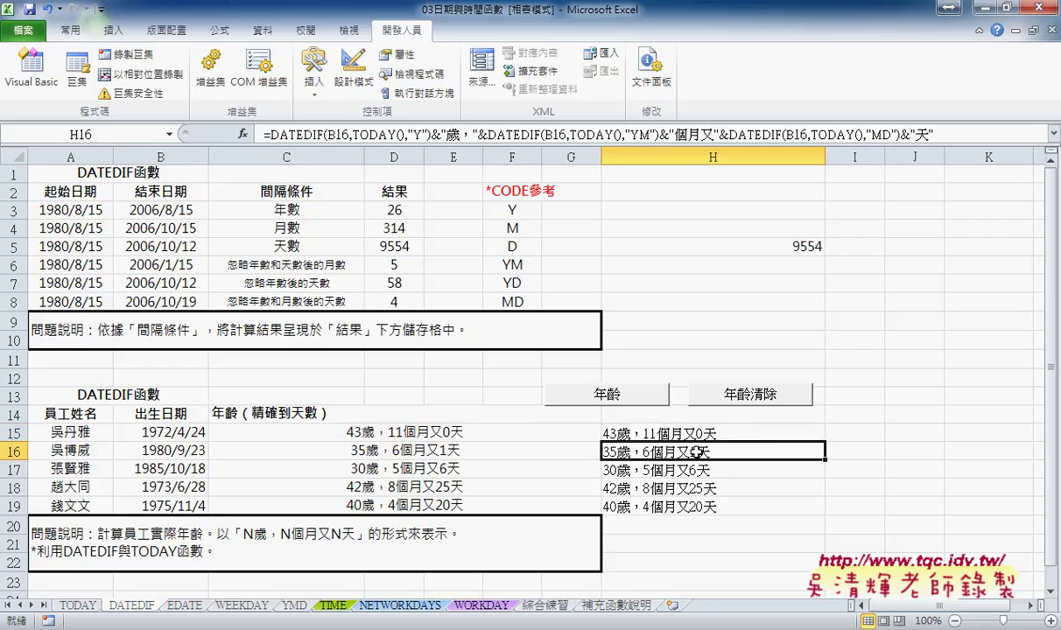
pyautogui.click(700, 437)
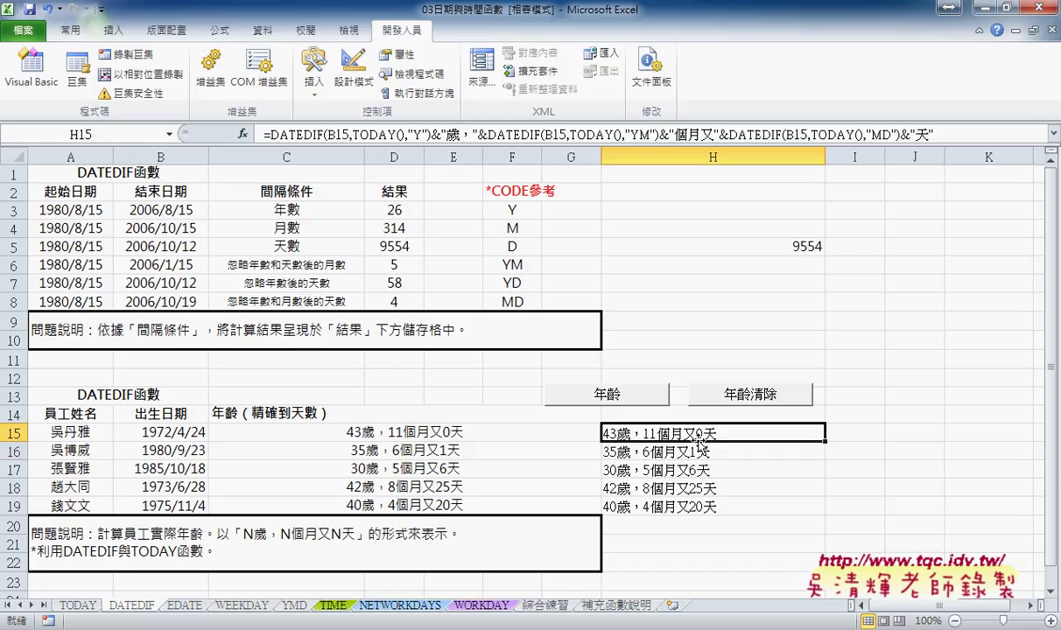
pyautogui.click(697, 448)
pyautogui.click(698, 432)
pyautogui.click(699, 452)
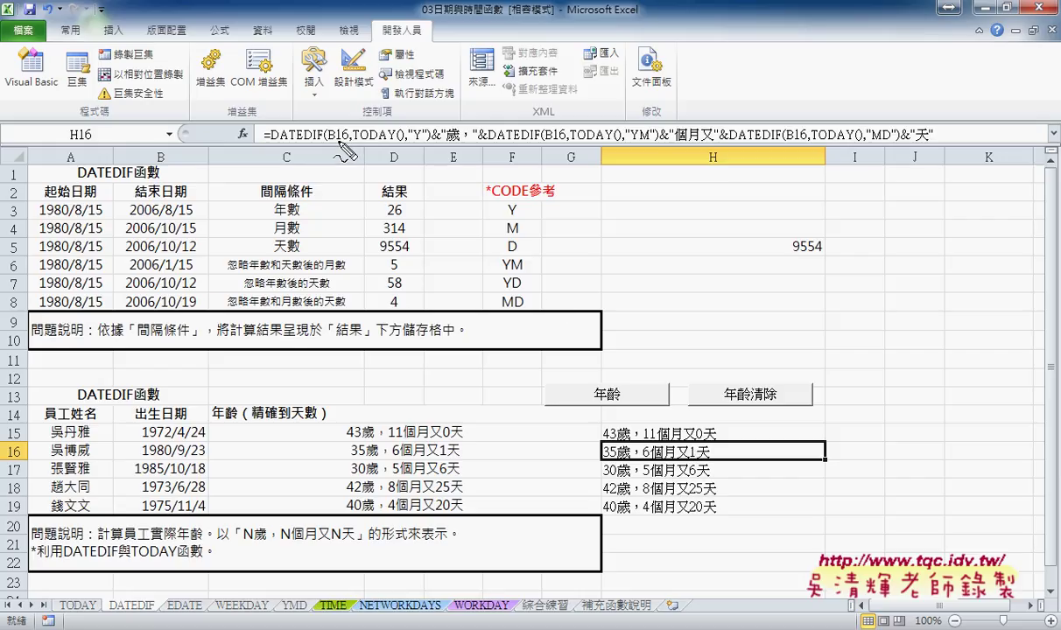
pyautogui.moveTo(331, 141); pyautogui.dragTo(346, 141)
pyautogui.moveTo(542, 141); pyautogui.dragTo(570, 141)
pyautogui.moveTo(796, 141); pyautogui.dragTo(811, 141)
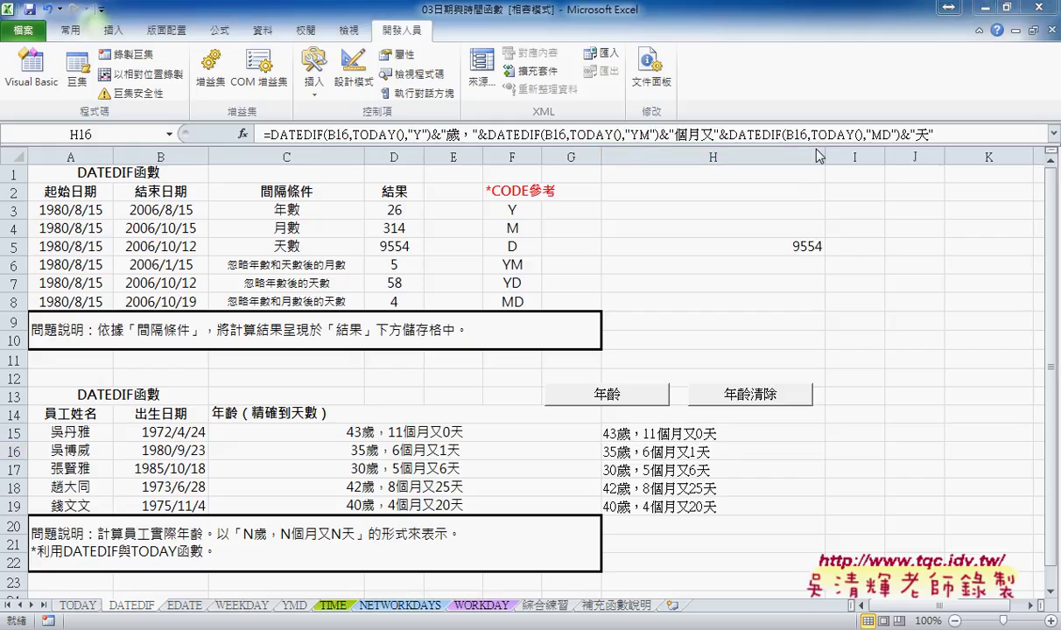
pyautogui.click(656, 468)
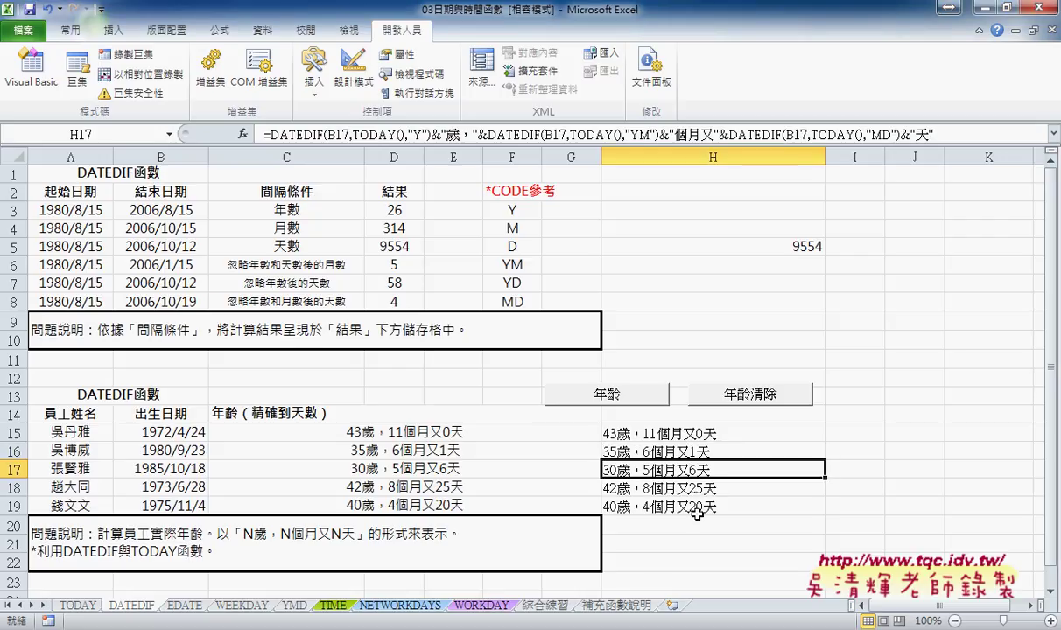
pyautogui.click(698, 508)
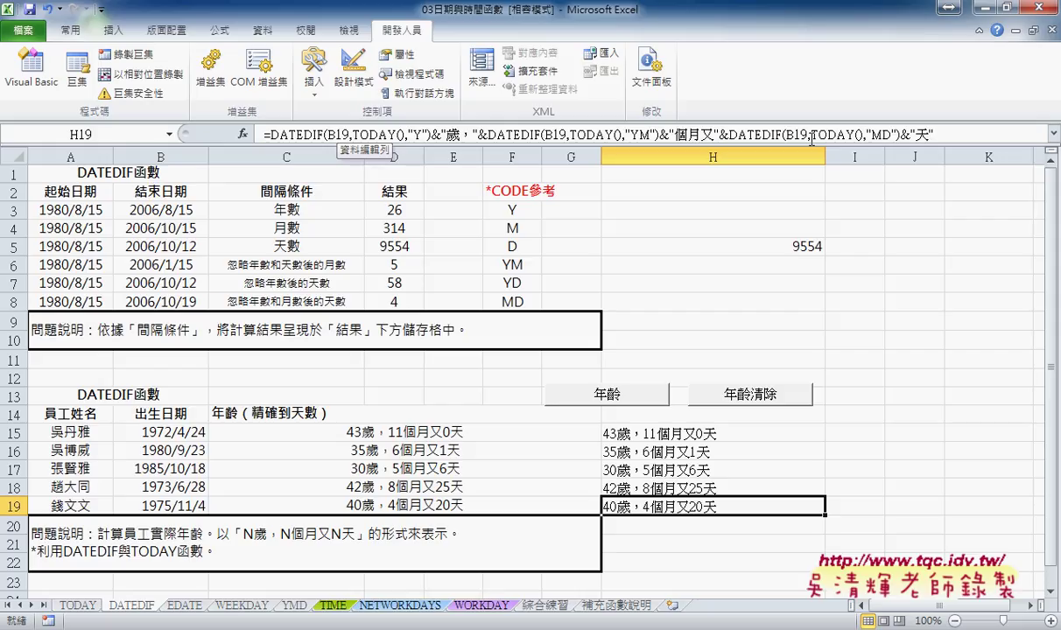
pyautogui.click(435, 427)
pyautogui.click(705, 433)
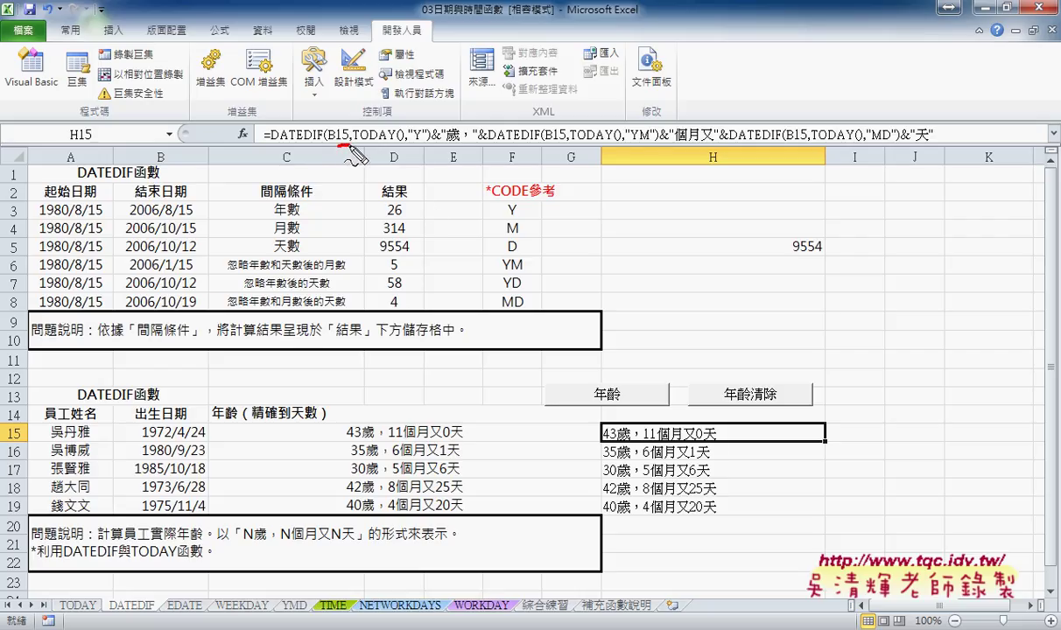
pyautogui.moveTo(549, 140); pyautogui.dragTo(574, 138)
pyautogui.moveTo(408, 125)
pyautogui.mouseDown()
pyautogui.moveTo(412, 145)
pyautogui.moveTo(426, 145)
pyautogui.moveTo(425, 181)
pyautogui.moveTo(468, 189)
pyautogui.moveTo(460, 195)
pyautogui.moveTo(482, 178)
pyautogui.mouseUp()
pyautogui.moveTo(485, 164); pyautogui.dragTo(500, 179)
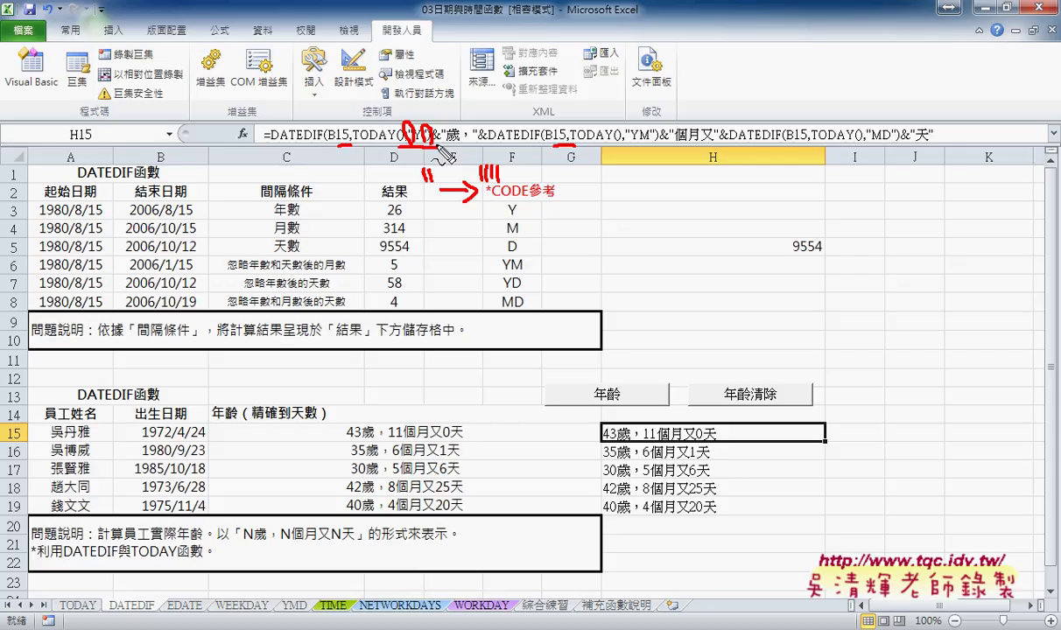
pyautogui.press('Escape')
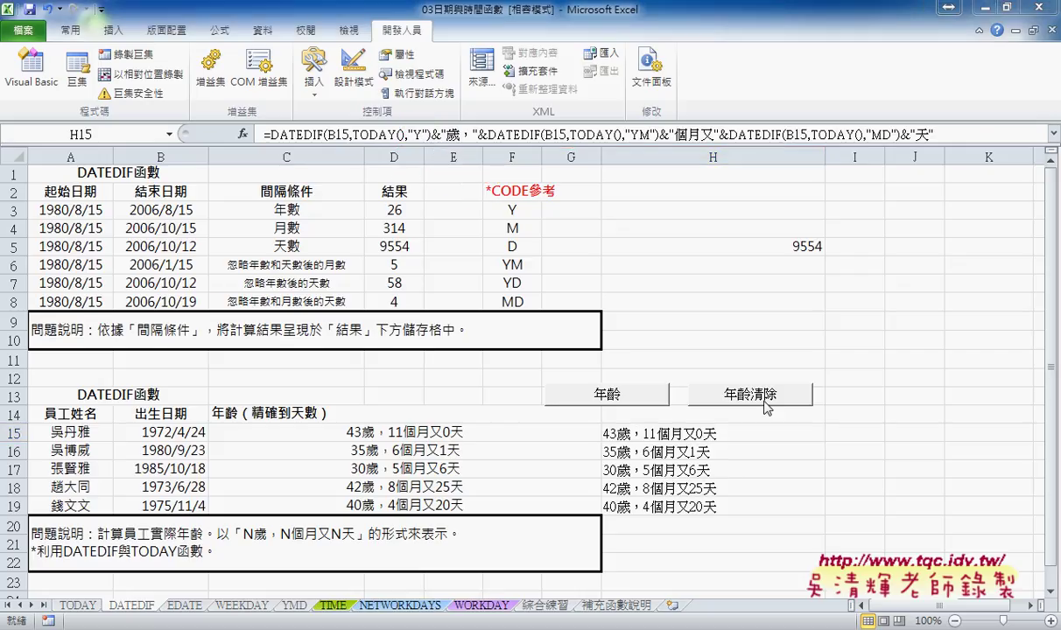
# Step: Run 年齡清除, 年齡, then 年齡清除 again so H15:H19 end up empty
pyautogui.click(724, 391)
pyautogui.click(639, 404)
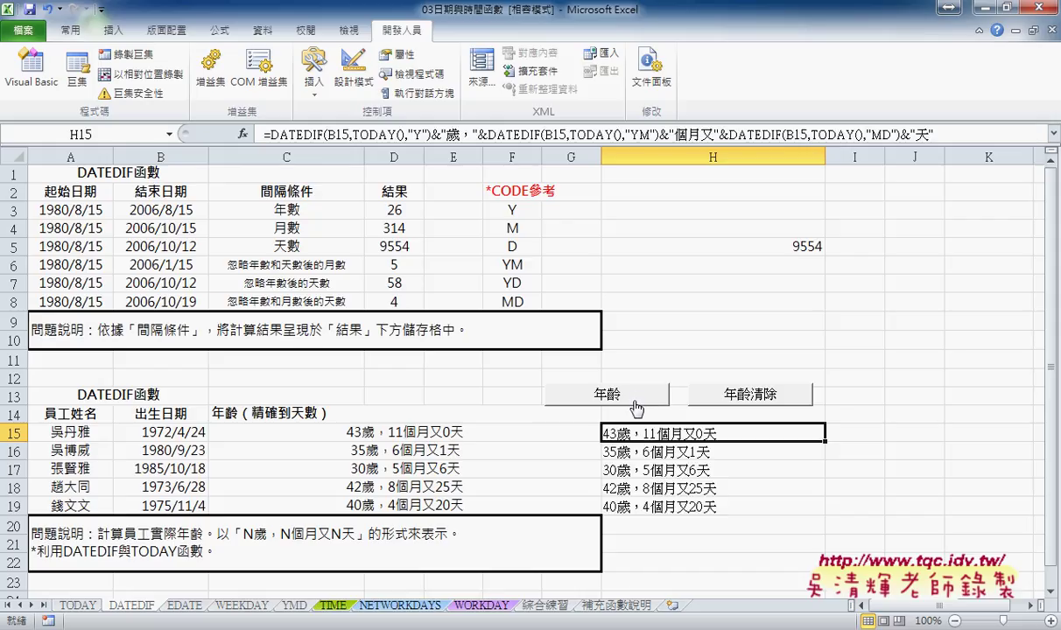
pyautogui.click(705, 385)
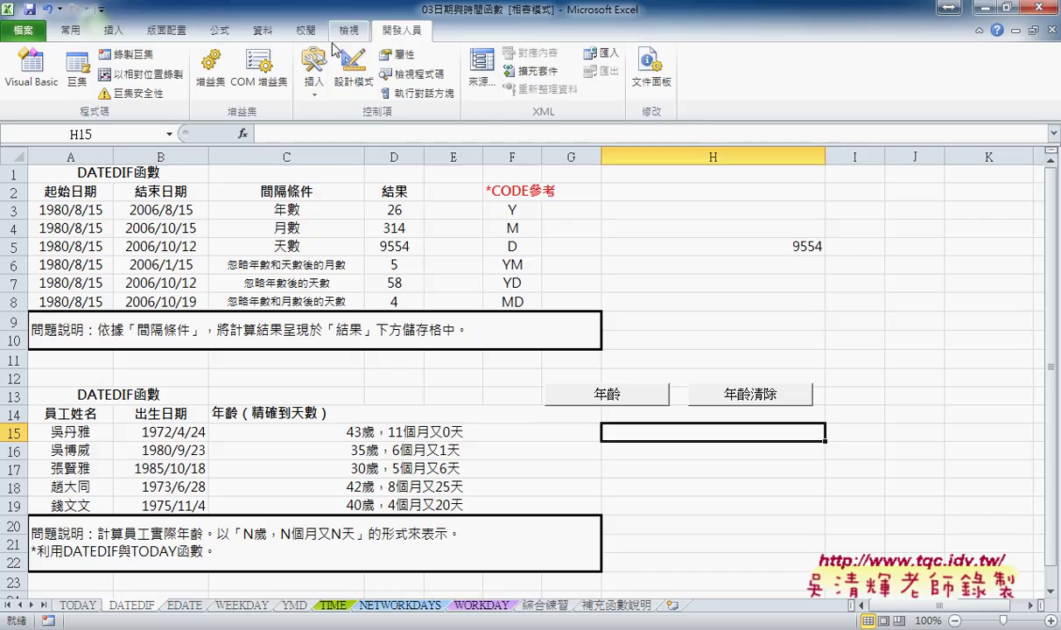
# Step: Open the VBA editor showing Module1's 年齡 and 年齡清除 macros
pyautogui.click(102, 10)
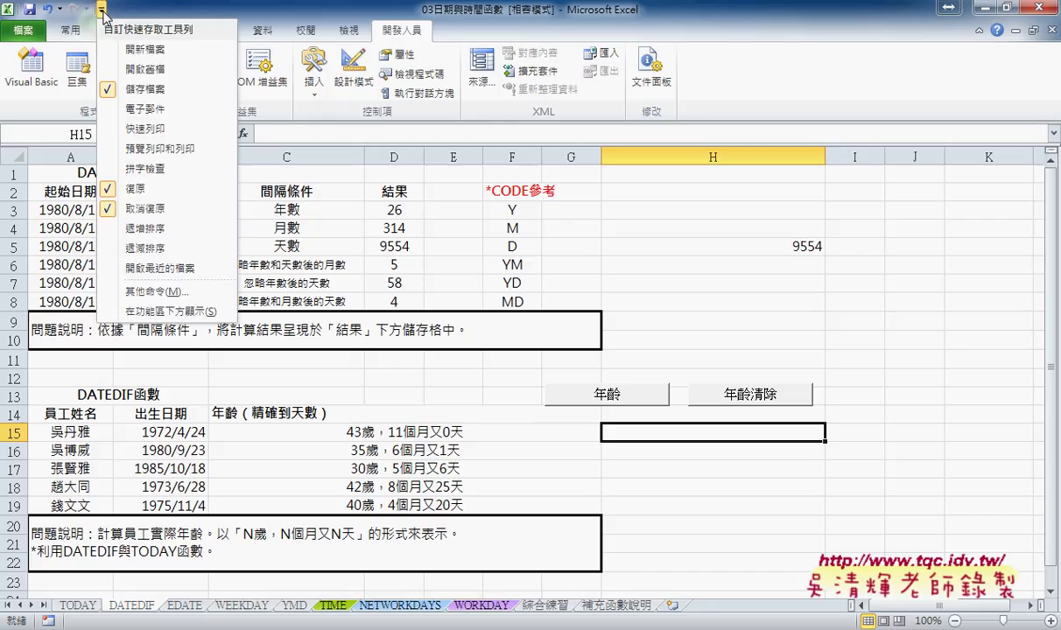
pyautogui.click(293, 9)
pyautogui.click(31, 70)
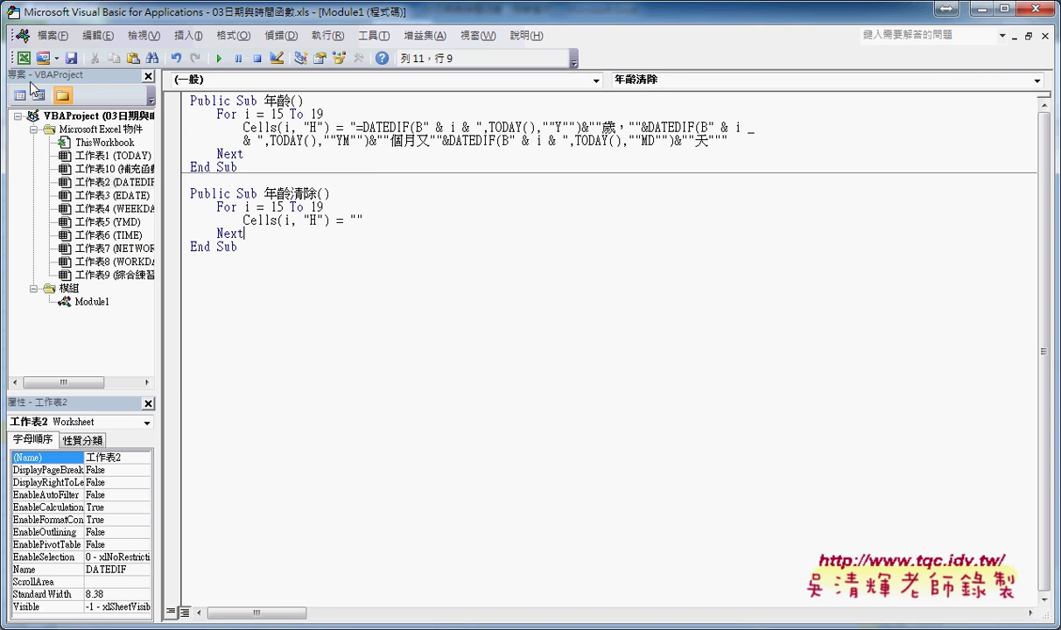
# Step: Shrink the VBA editor over the sheet and delete the For…Next loop from Sub 年齡
pyautogui.moveTo(260, 13); pyautogui.dragTo(524, 95)
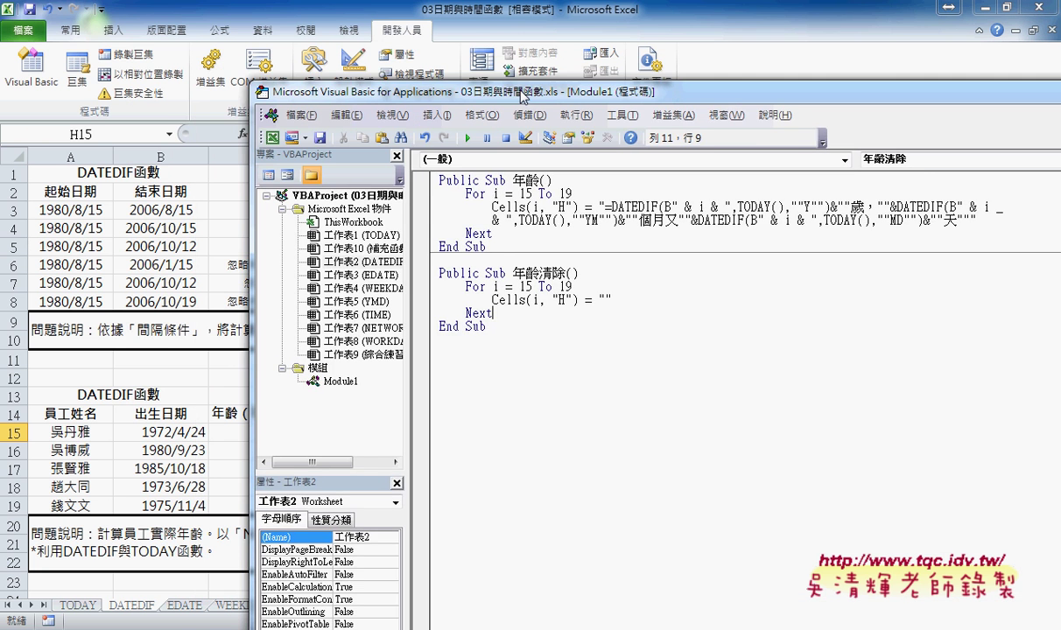
pyautogui.moveTo(362, 91)
pyautogui.mouseDown()
pyautogui.moveTo(371, 112)
pyautogui.moveTo(300, 85)
pyautogui.mouseUp()
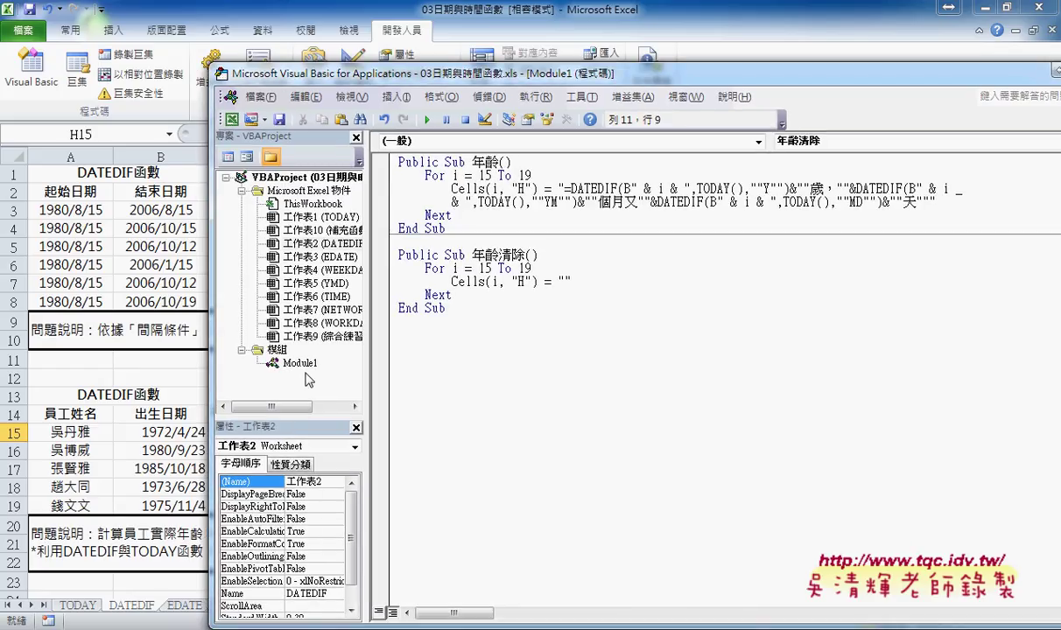
pyautogui.click(460, 217)
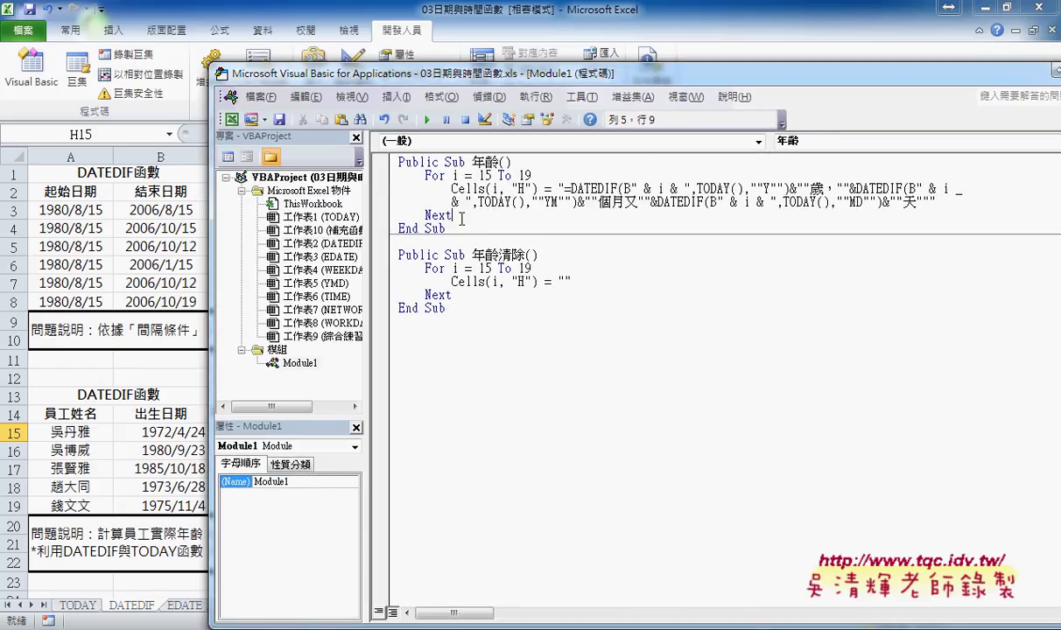
pyautogui.moveTo(461, 218); pyautogui.dragTo(388, 177)
pyautogui.press('Delete')
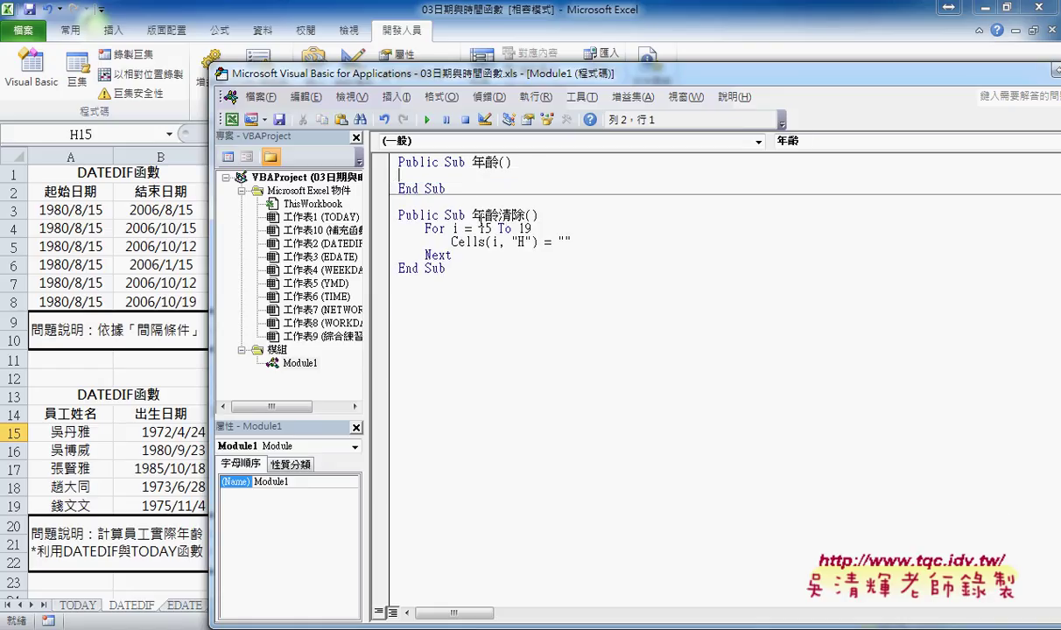
# Step: Highlight the 15 To 19 range and Cells(i, "H") in 年齡清除, narrowing the editor to show the sheet
pyautogui.click(481, 228)
pyautogui.moveTo(481, 229); pyautogui.dragTo(496, 229)
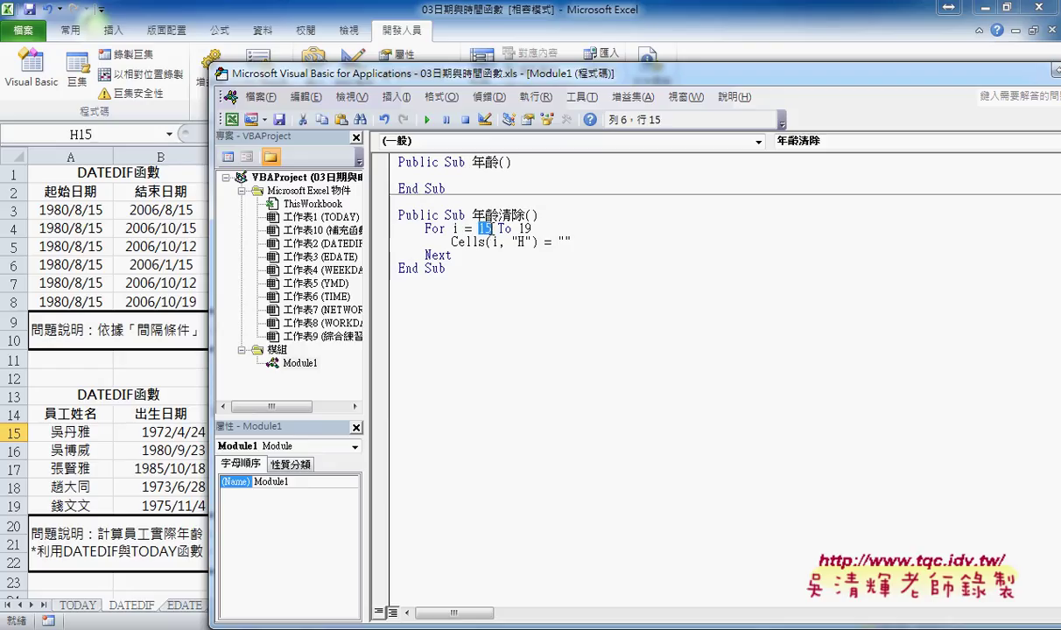
pyautogui.doubleClick(523, 228)
pyautogui.moveTo(569, 78)
pyautogui.mouseDown()
pyautogui.moveTo(992, 75)
pyautogui.moveTo(363, 72)
pyautogui.mouseUp()
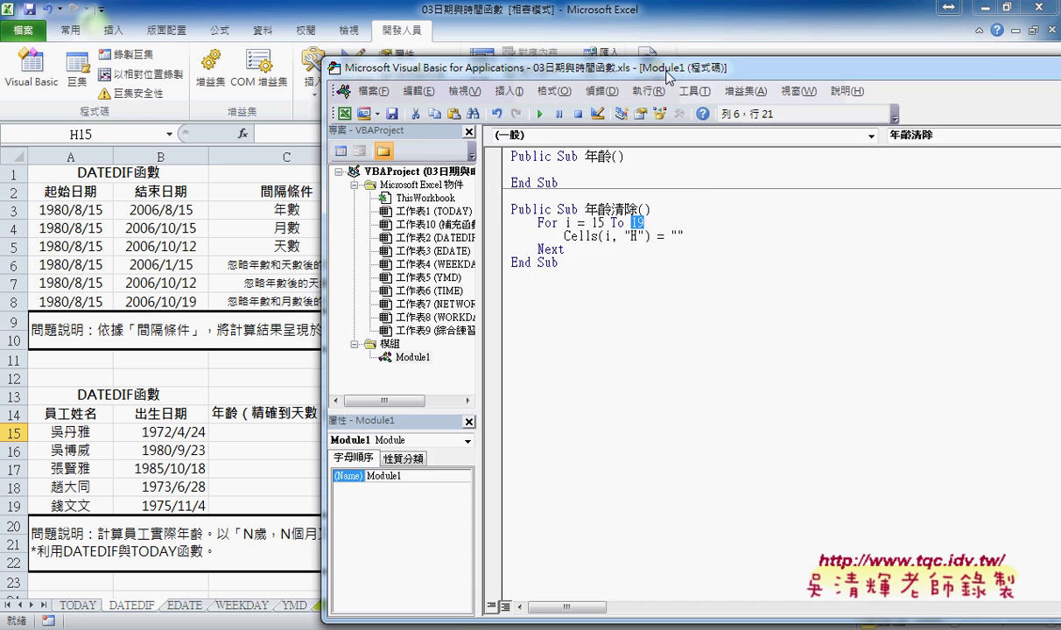
pyautogui.moveTo(979, 260); pyautogui.dragTo(538, 260)
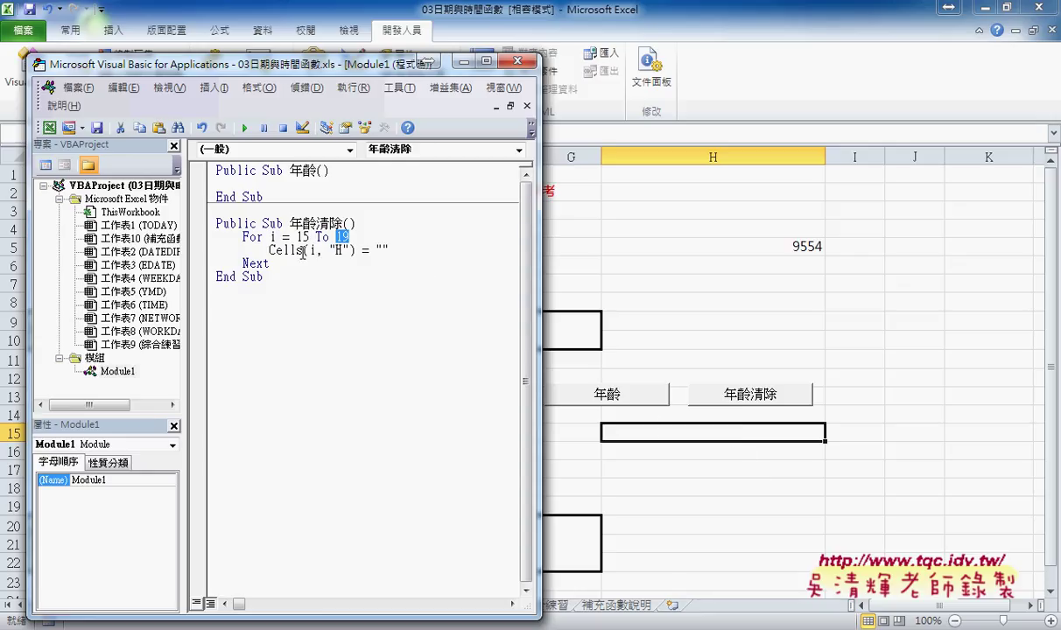
pyautogui.moveTo(269, 251); pyautogui.dragTo(334, 250)
pyautogui.click(360, 250)
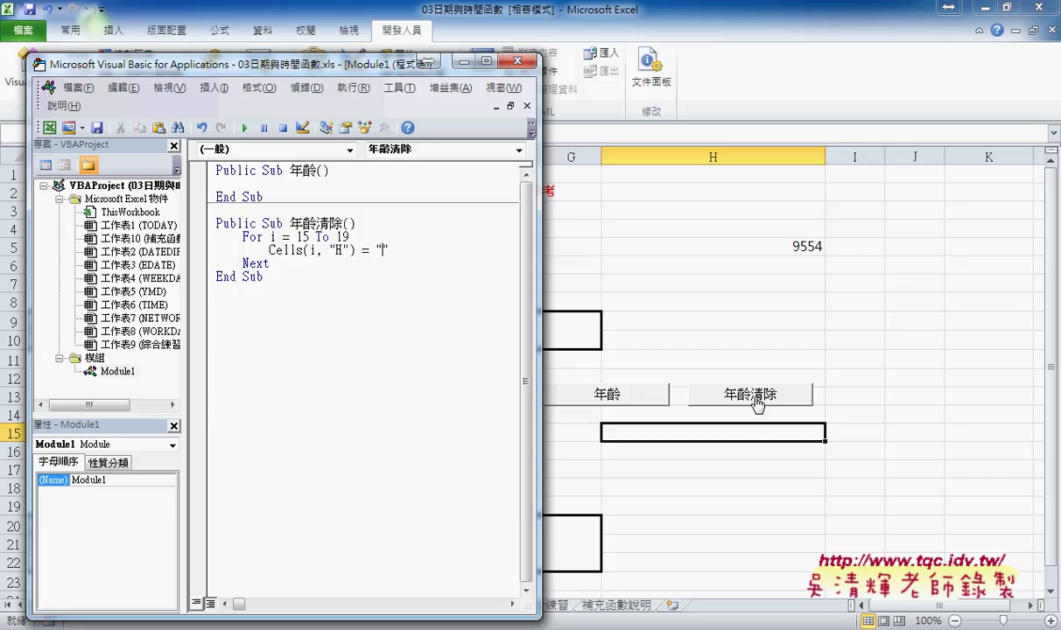
# Step: Paste 年齡清除's For i = 15 To 19 loop into Sub 年齡 and select its empty quotes
pyautogui.moveTo(270, 263); pyautogui.dragTo(207, 241)
pyautogui.hotkey('ctrl', 'c')
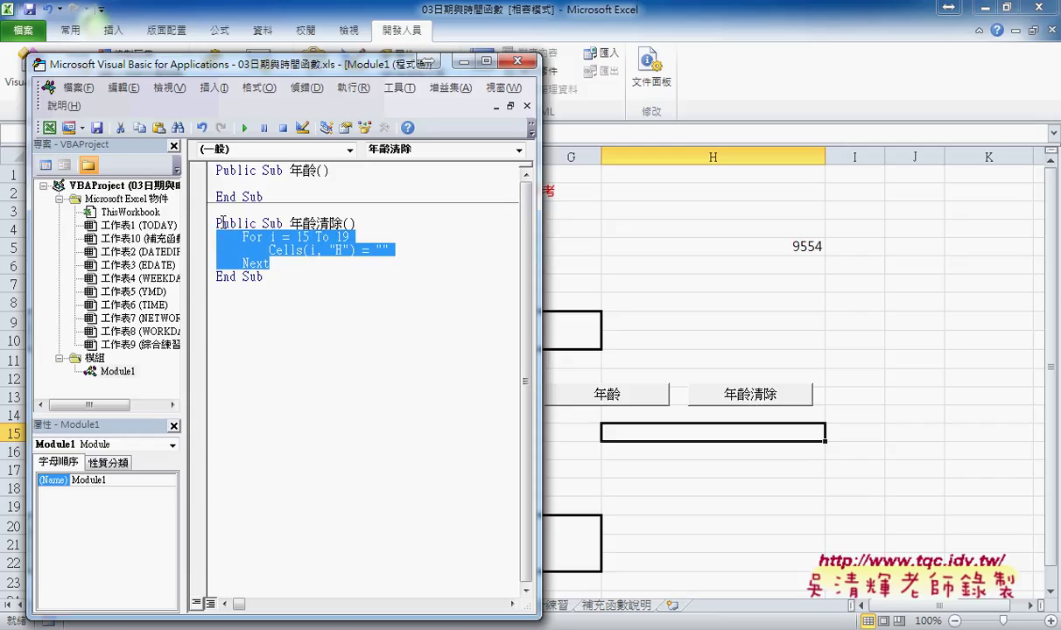
pyautogui.click(240, 184)
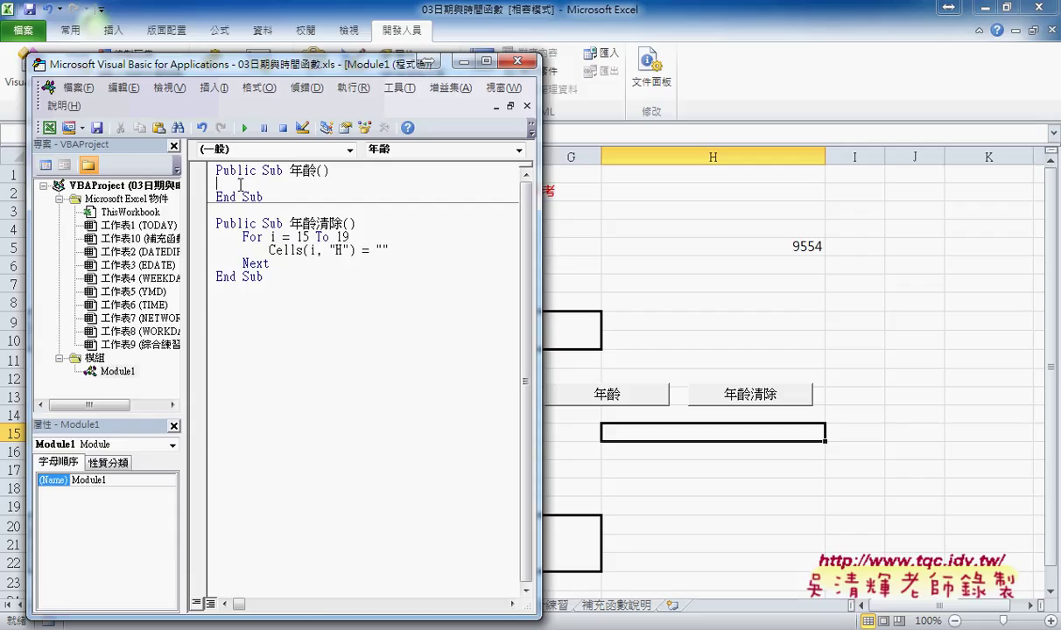
pyautogui.hotkey('ctrl', 'v')
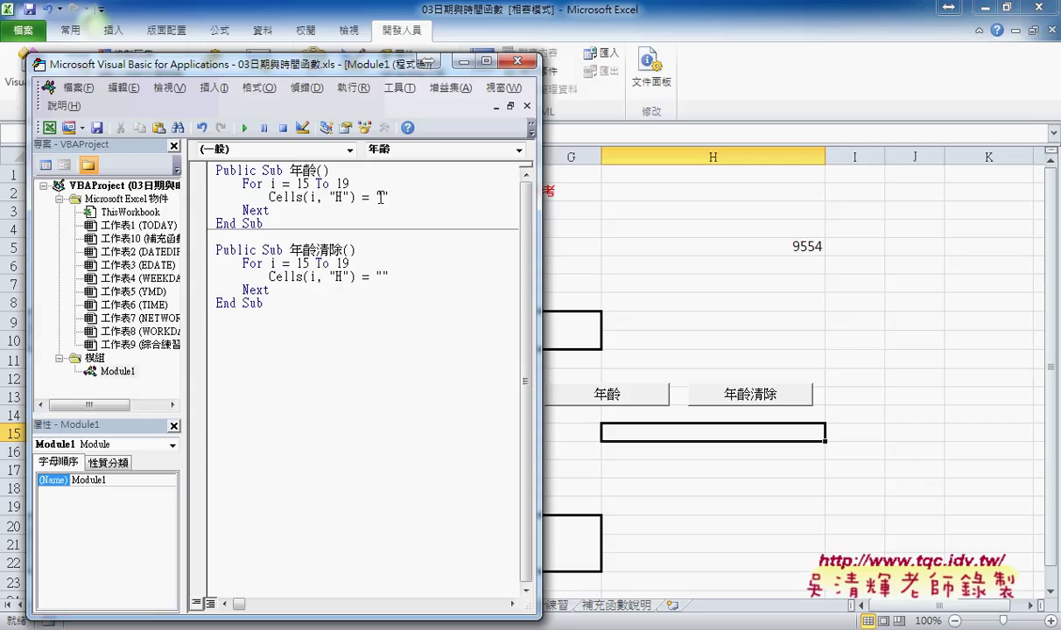
pyautogui.doubleClick(381, 198)
# Step: Select C15's full DATEDIF/TODAY age formula in the formula bar
pyautogui.click(663, 433)
pyautogui.click(500, 435)
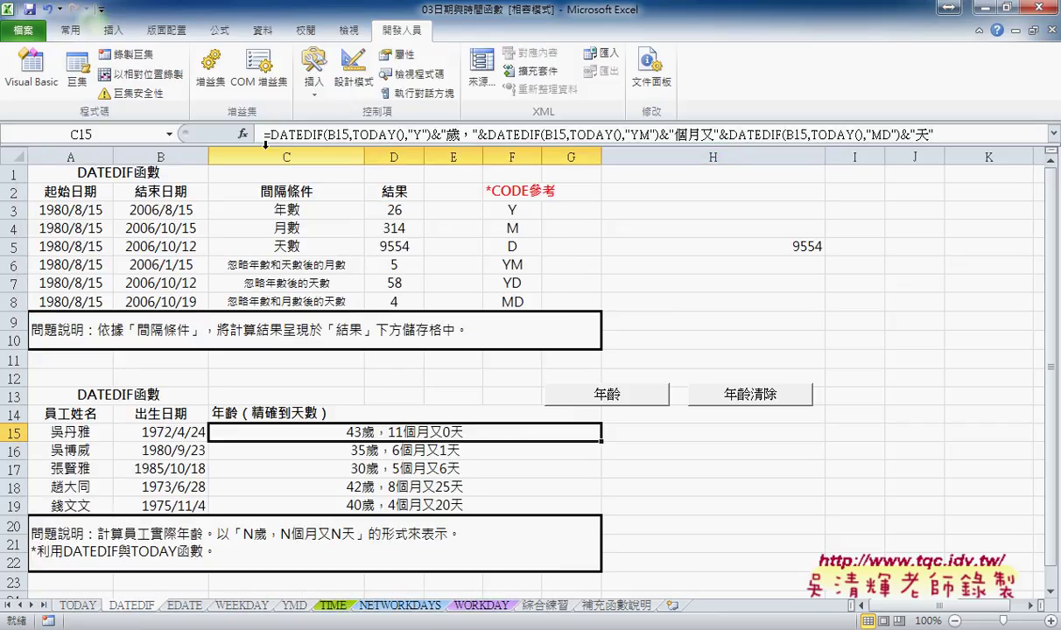
pyautogui.moveTo(265, 134); pyautogui.dragTo(1003, 134)
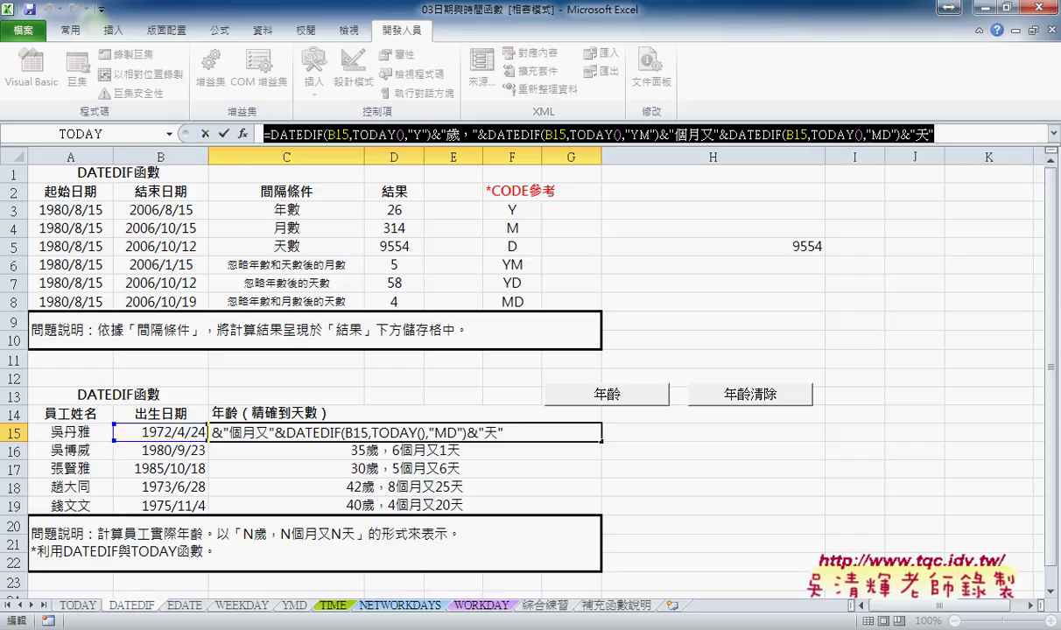
pyautogui.moveTo(273, 626)
pyautogui.click(381, 573)
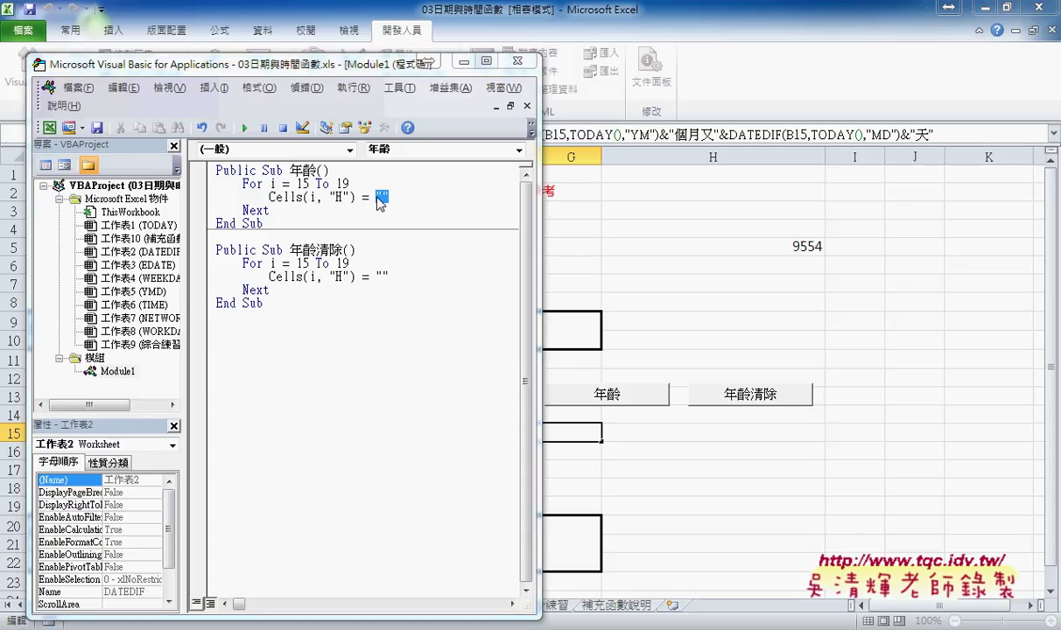
# Step: Cancel the stray =H6 entry, recopy C15's age formula, and return to the VBA quotes
pyautogui.click(652, 261)
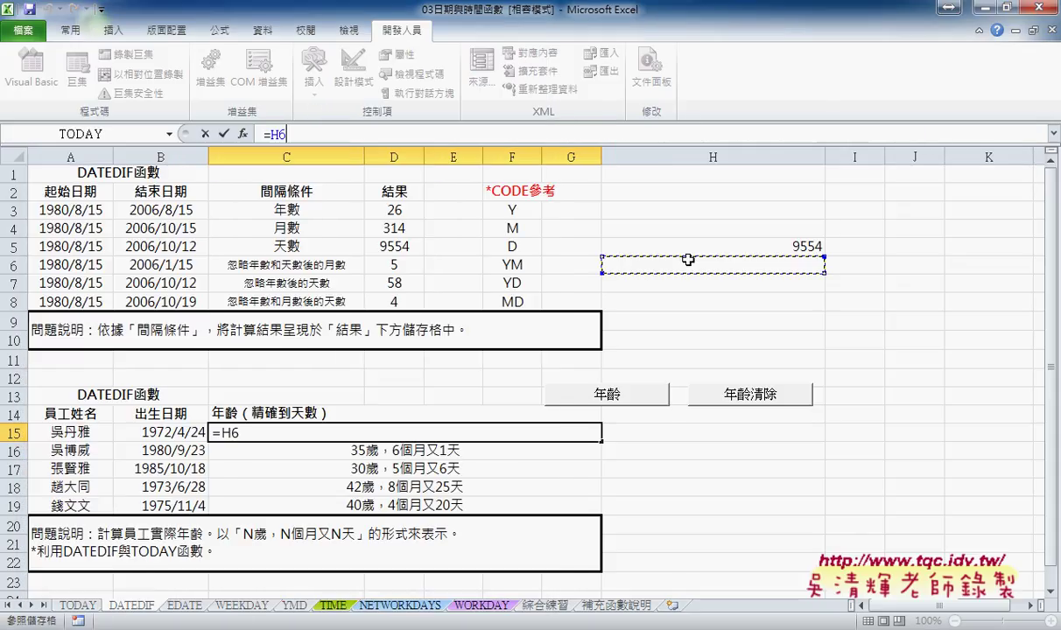
pyautogui.press('Escape')
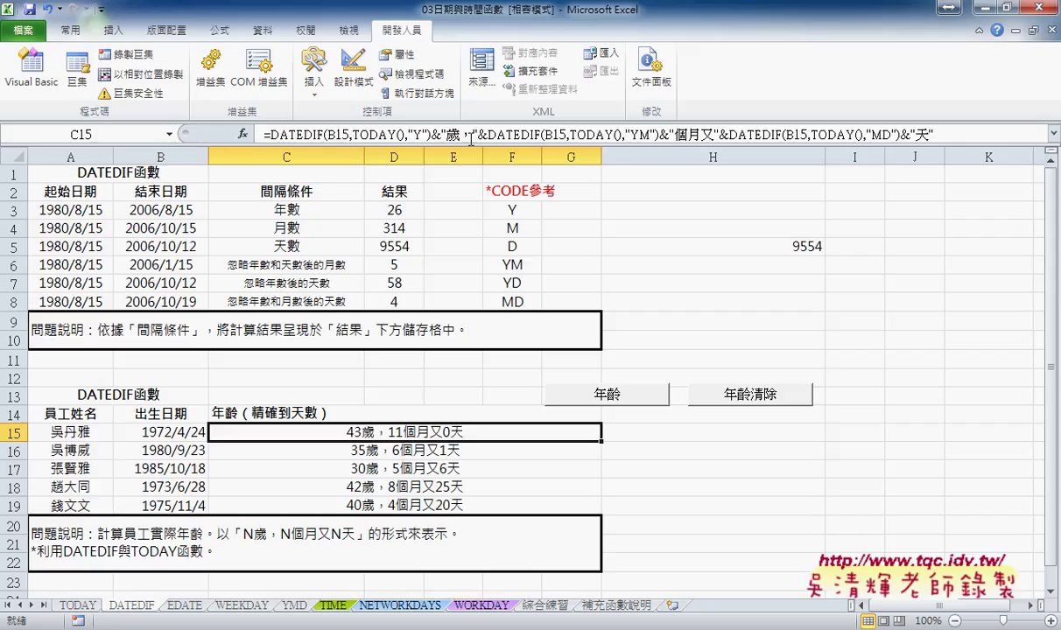
pyautogui.doubleClick(921, 134)
pyautogui.moveTo(921, 134); pyautogui.dragTo(262, 134)
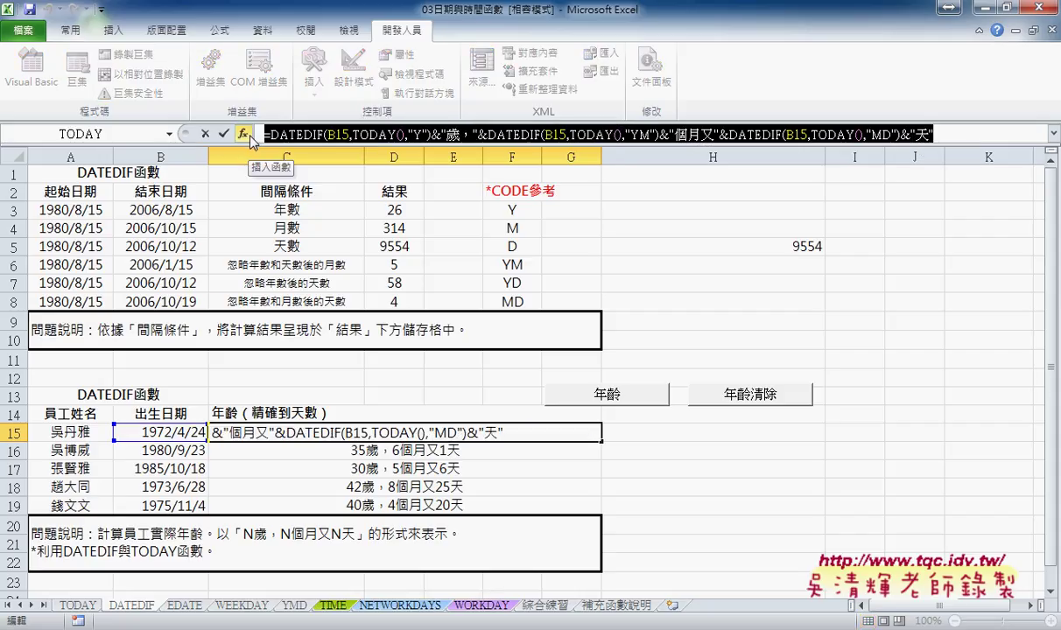
pyautogui.click(207, 134)
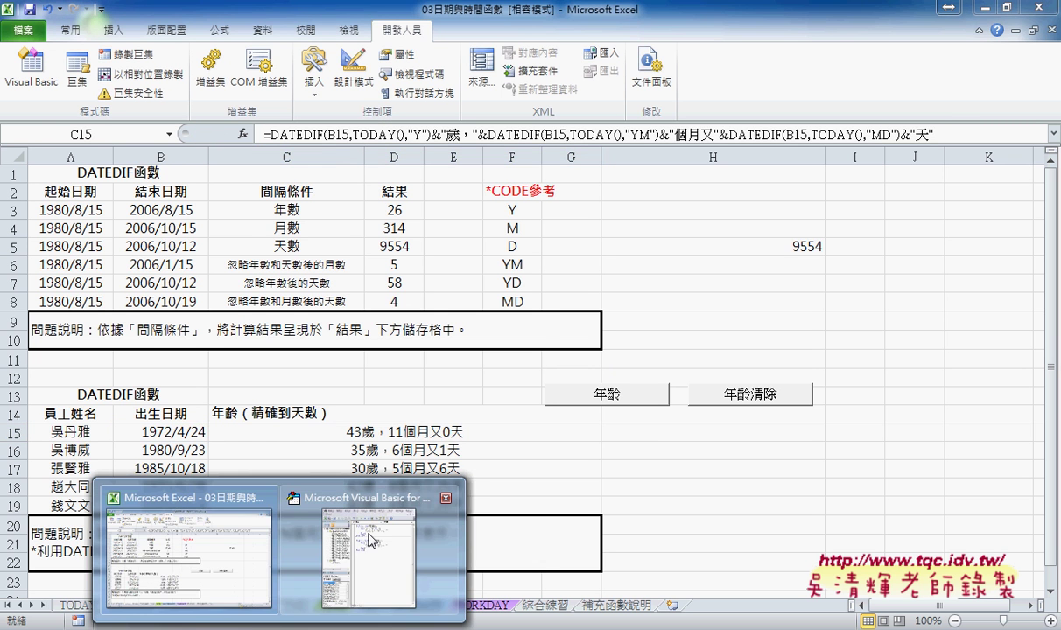
pyautogui.click(346, 521)
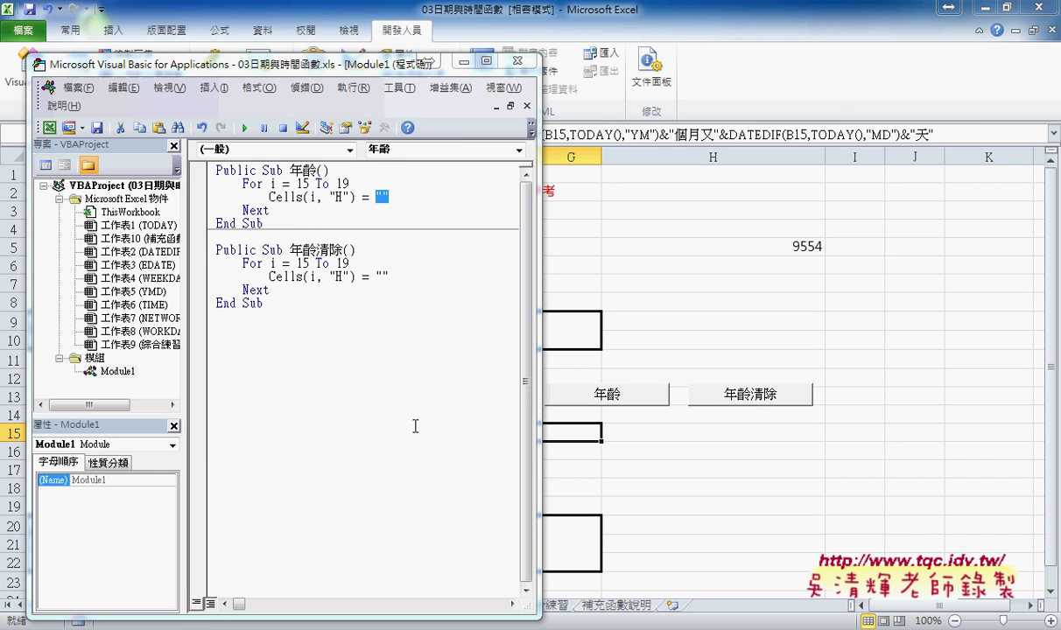
pyautogui.click(401, 197)
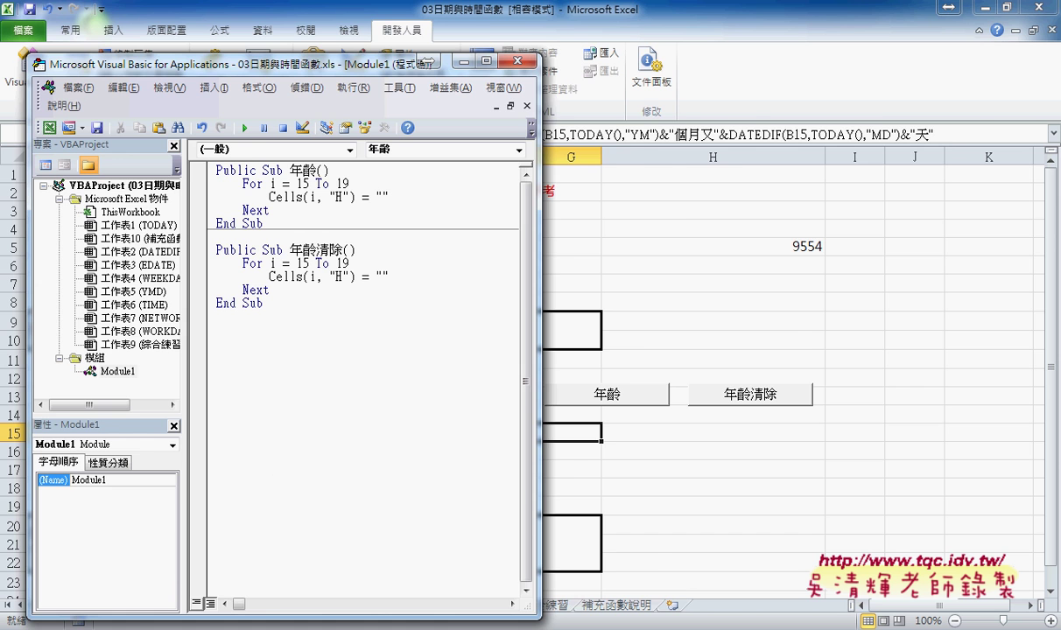
# Step: Review the Google Docs rules on doubling quotation marks and replacing row numbers with i
pyautogui.hotkey('alt', 'Tab')
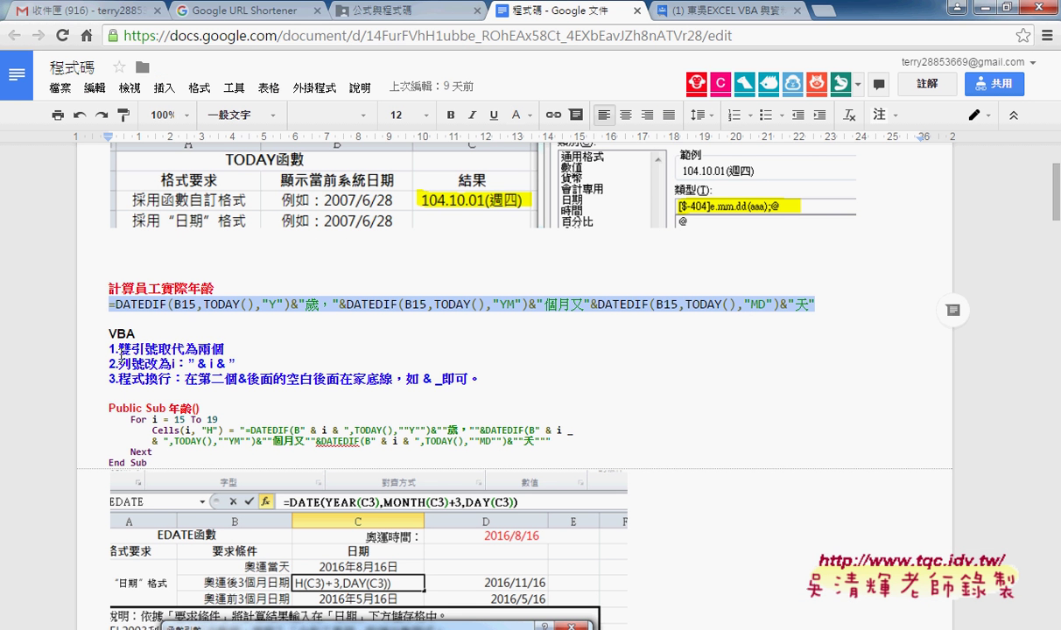
pyautogui.click(124, 333)
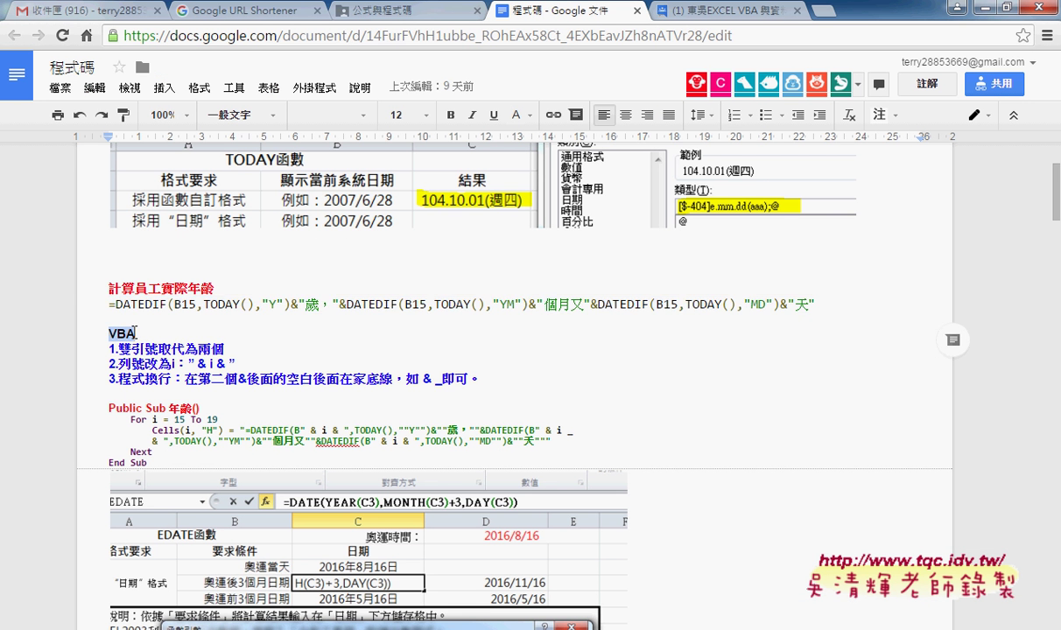
pyautogui.click(146, 349)
pyautogui.moveTo(110, 348); pyautogui.dragTo(225, 346)
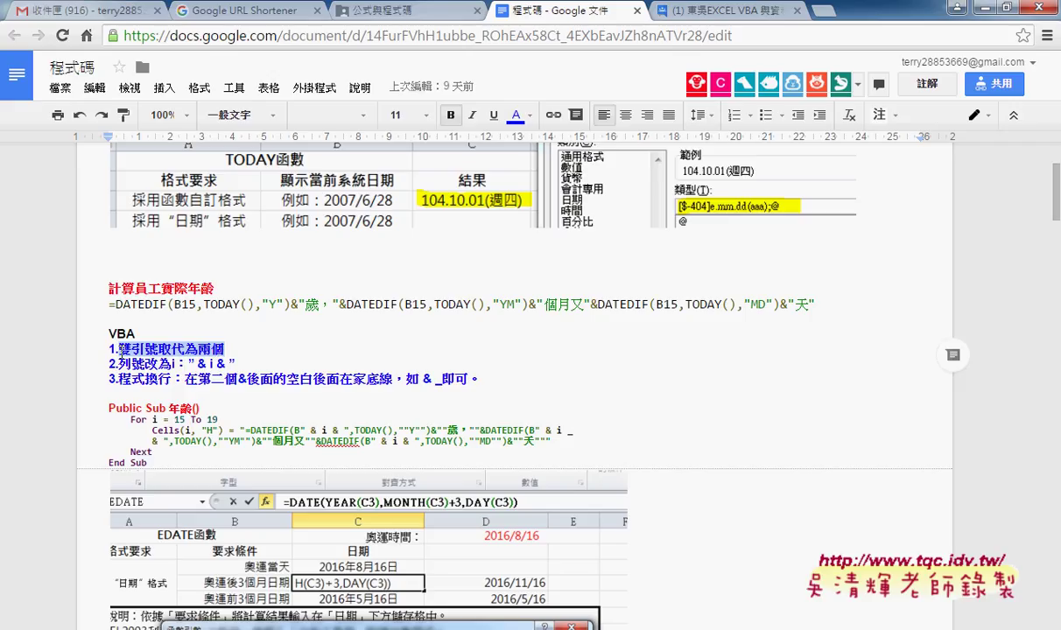
pyautogui.moveTo(110, 363); pyautogui.dragTo(229, 364)
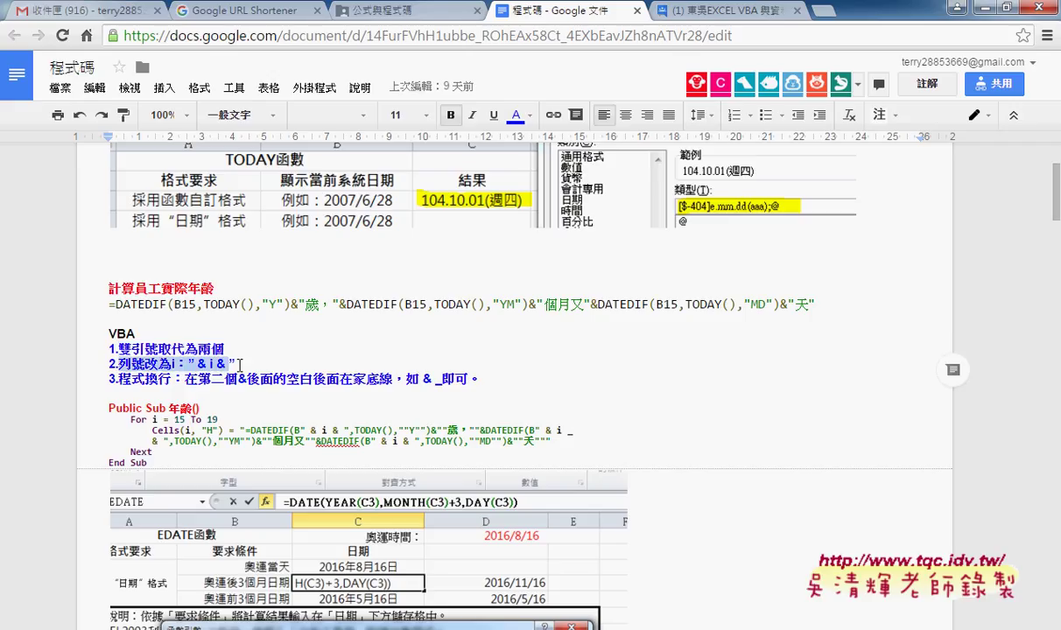
pyautogui.click(237, 364)
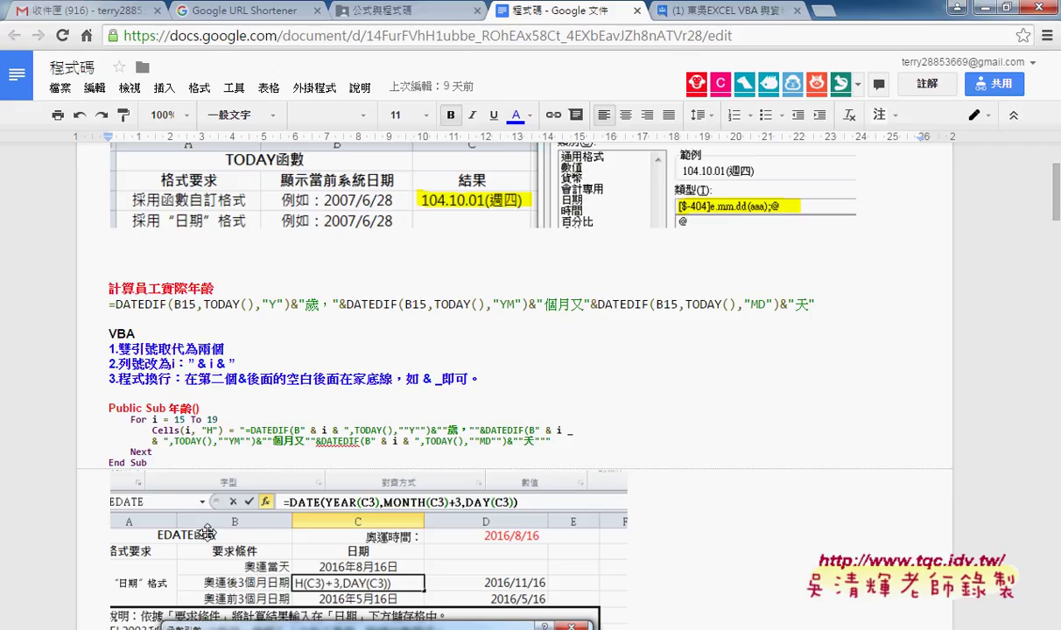
pyautogui.click(350, 525)
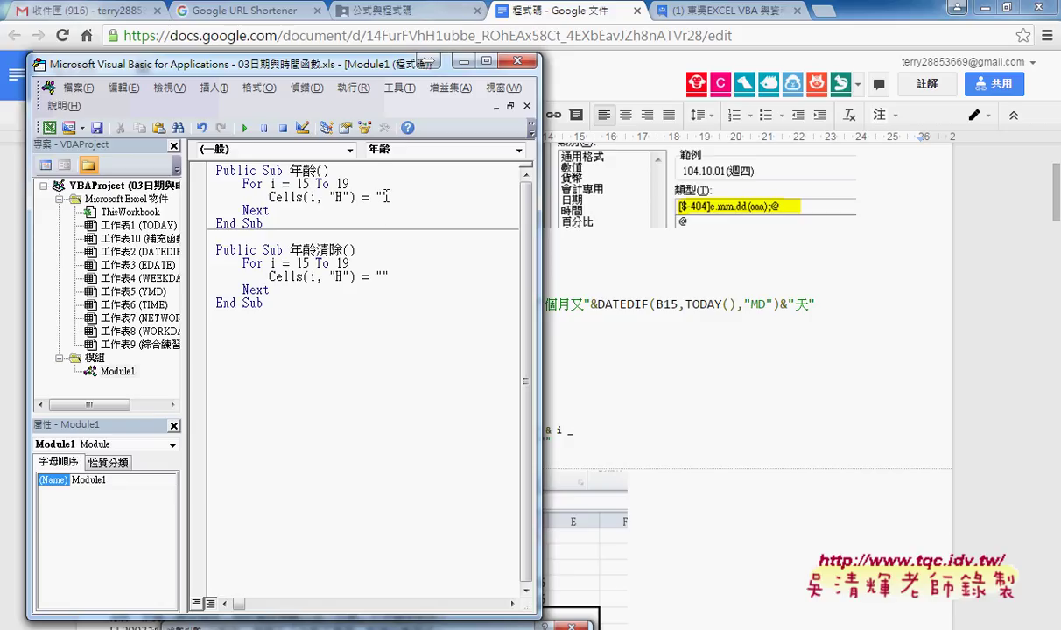
# Step: Paste the age formula between the quotes, maximize the editor, then undo the paste
pyautogui.hotkey('ctrl', 'v')
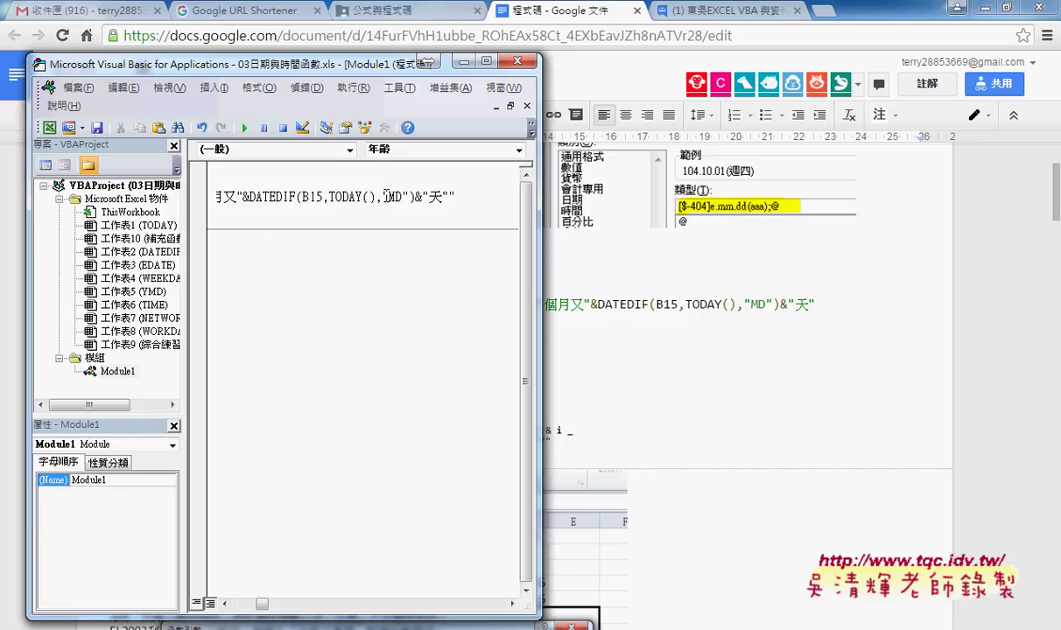
pyautogui.click(486, 61)
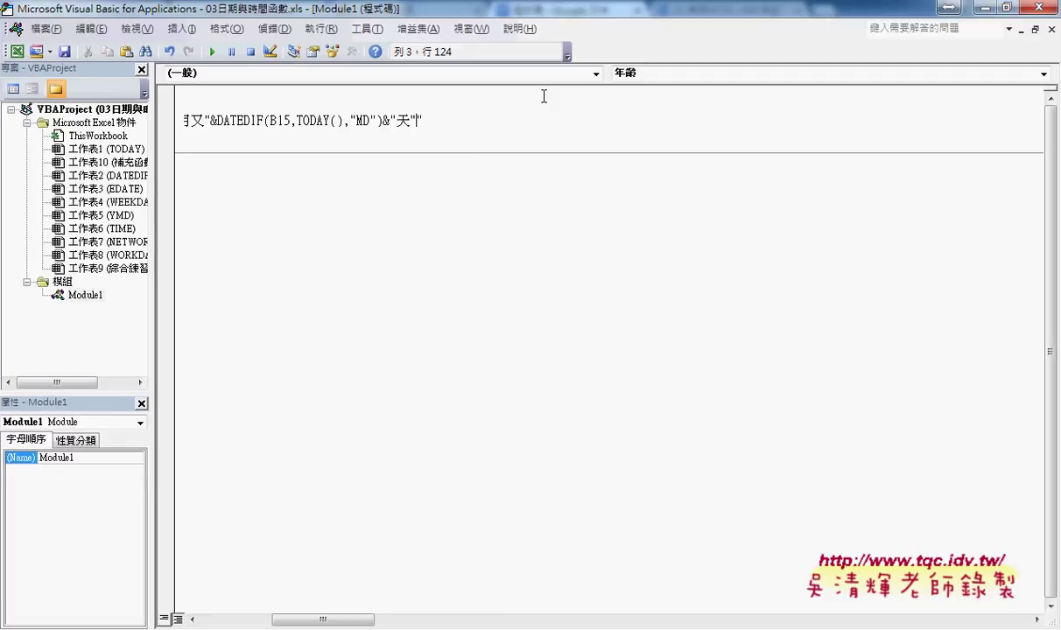
pyautogui.moveTo(332, 620); pyautogui.dragTo(261, 619)
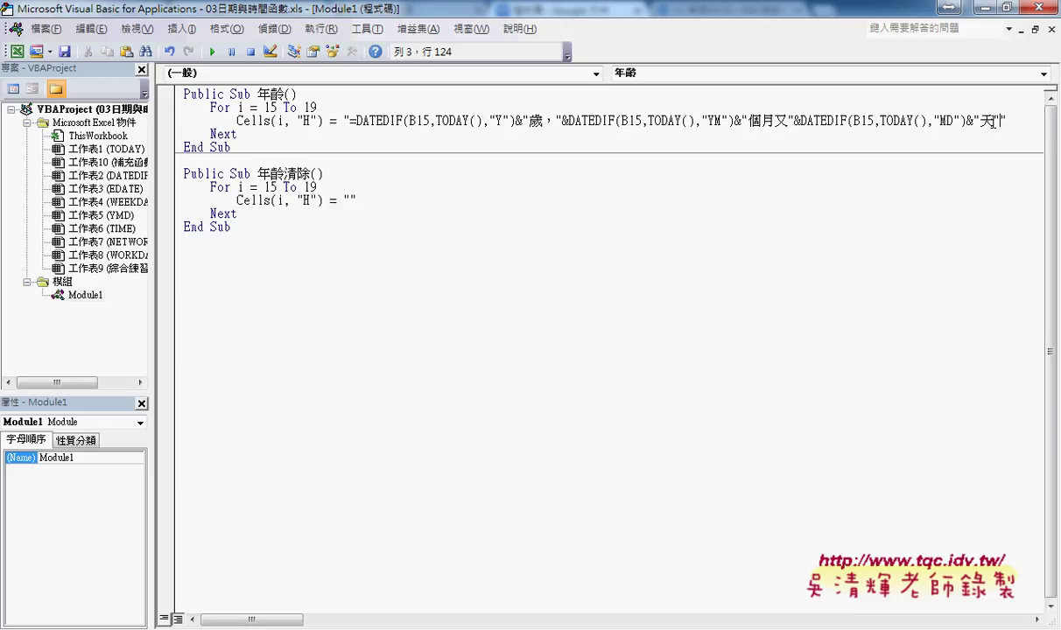
pyautogui.hotkey('ctrl', 'z')
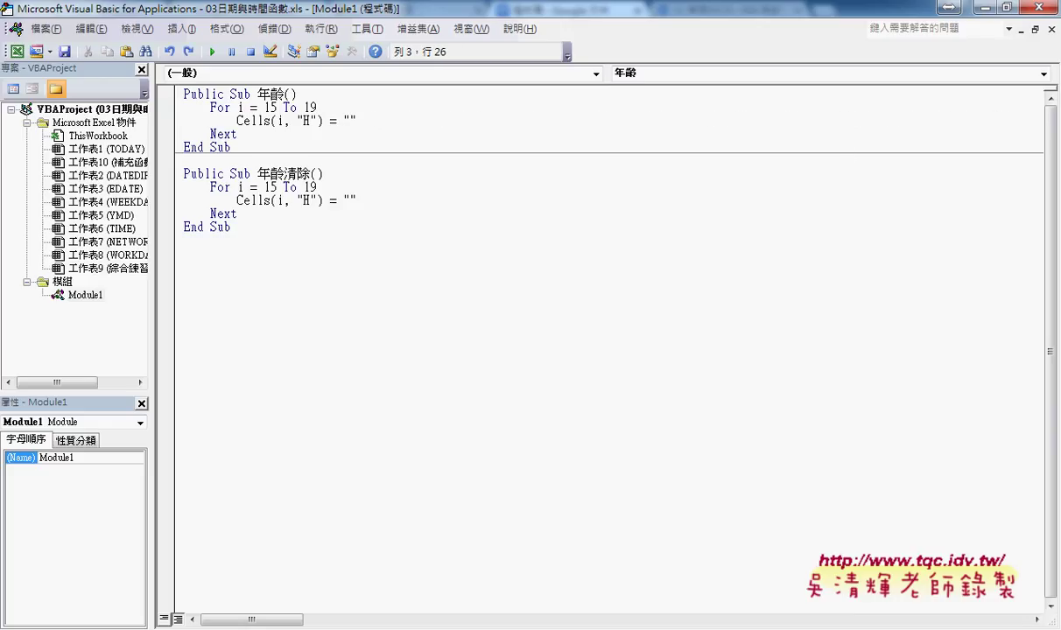
pyautogui.click(17, 623)
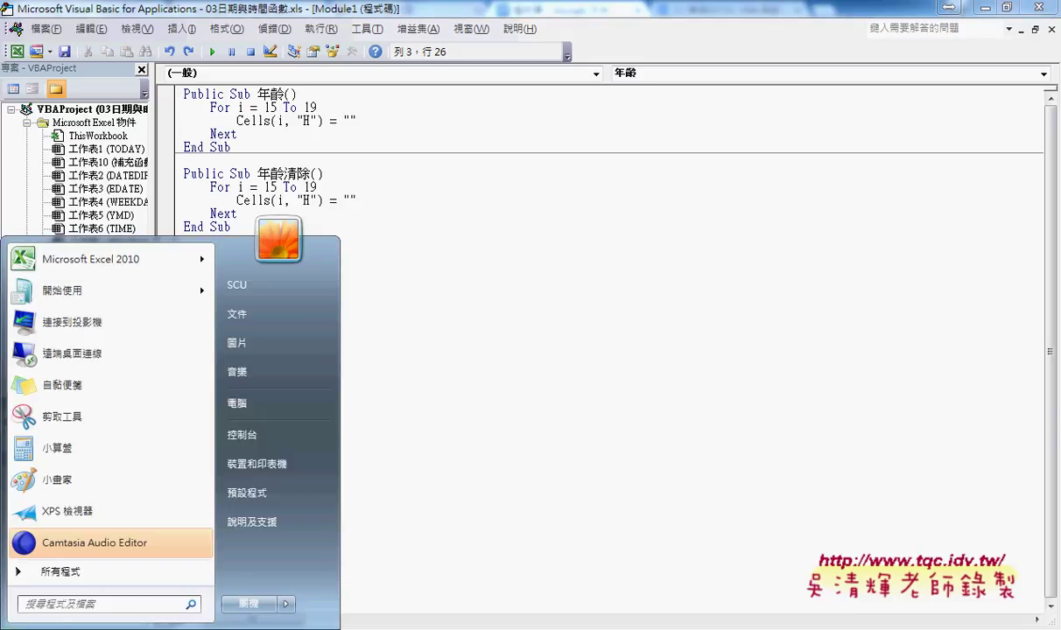
# Step: Paste the DATEDIF/TODAY age formula into a new Notepad note and open Replace
pyautogui.click(117, 582)
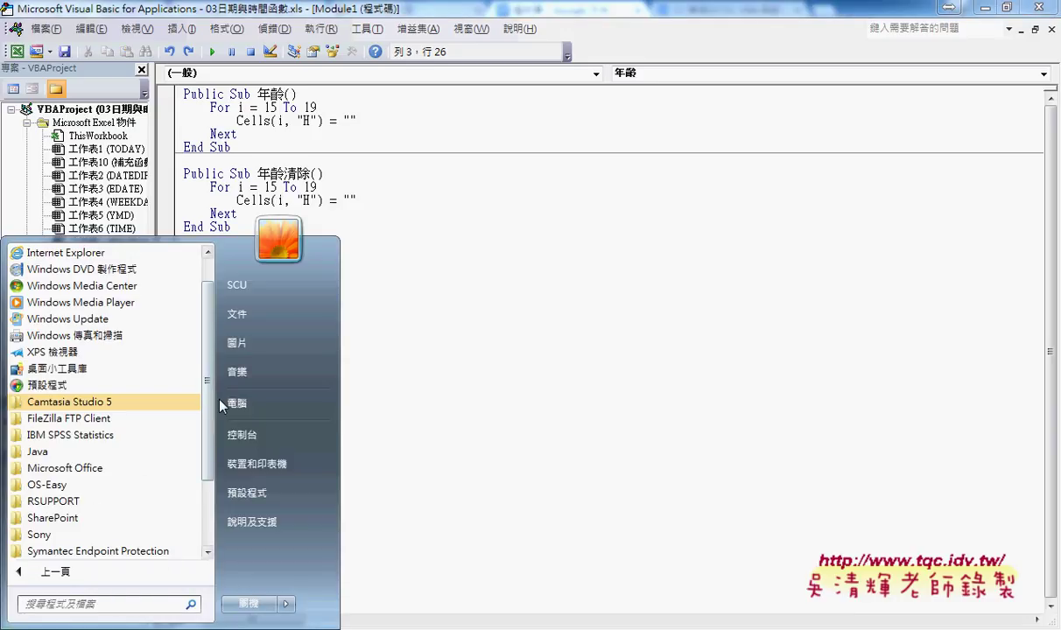
pyautogui.moveTo(208, 378); pyautogui.dragTo(214, 495)
pyautogui.click(57, 501)
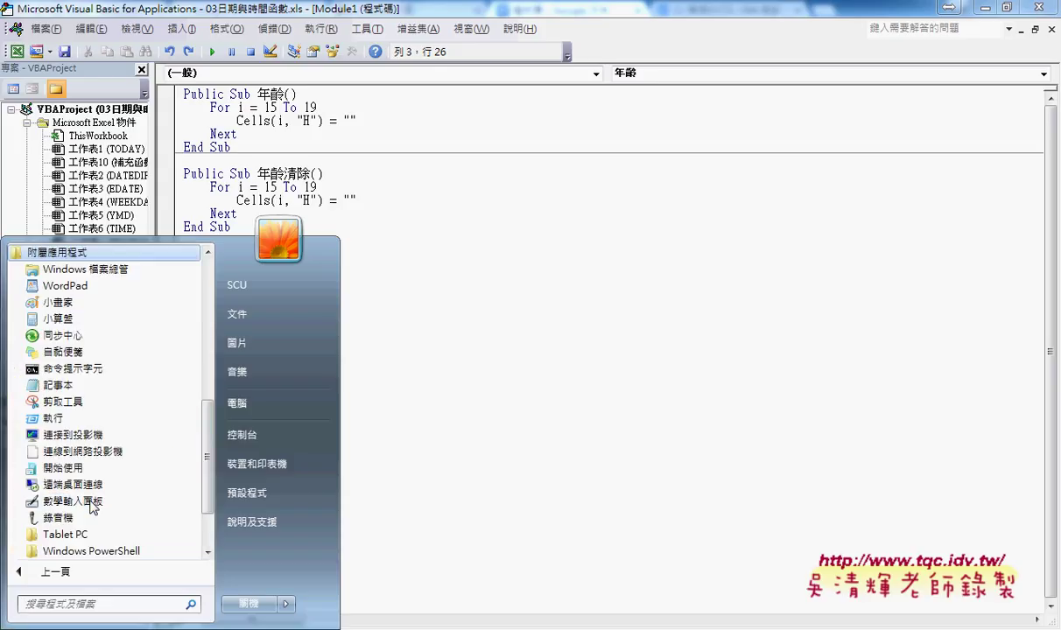
pyautogui.click(102, 383)
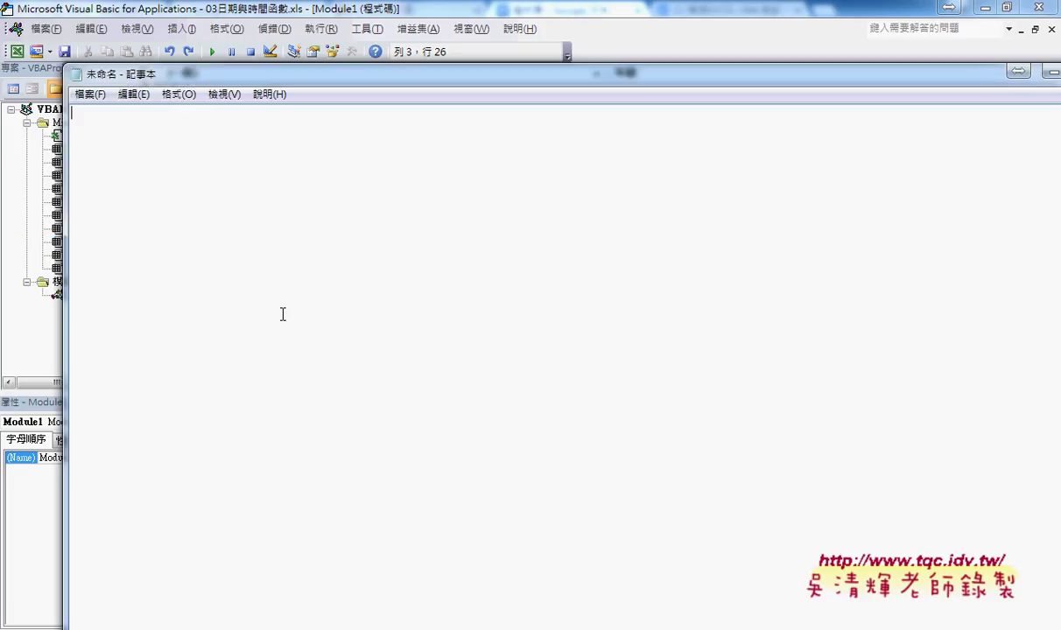
pyautogui.rightClick(284, 299)
pyautogui.click(319, 371)
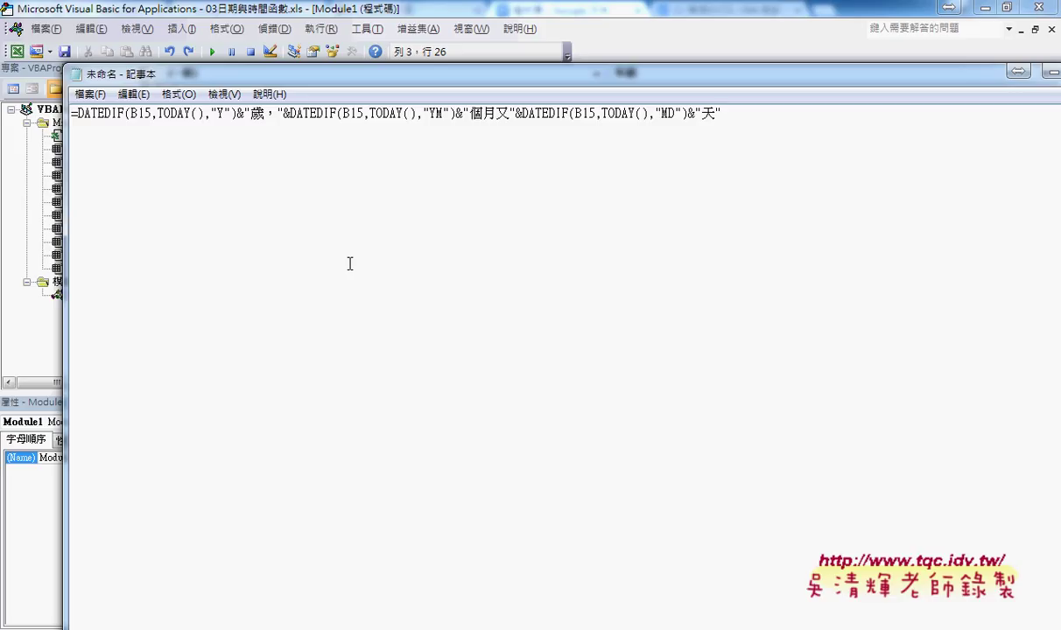
pyautogui.click(140, 95)
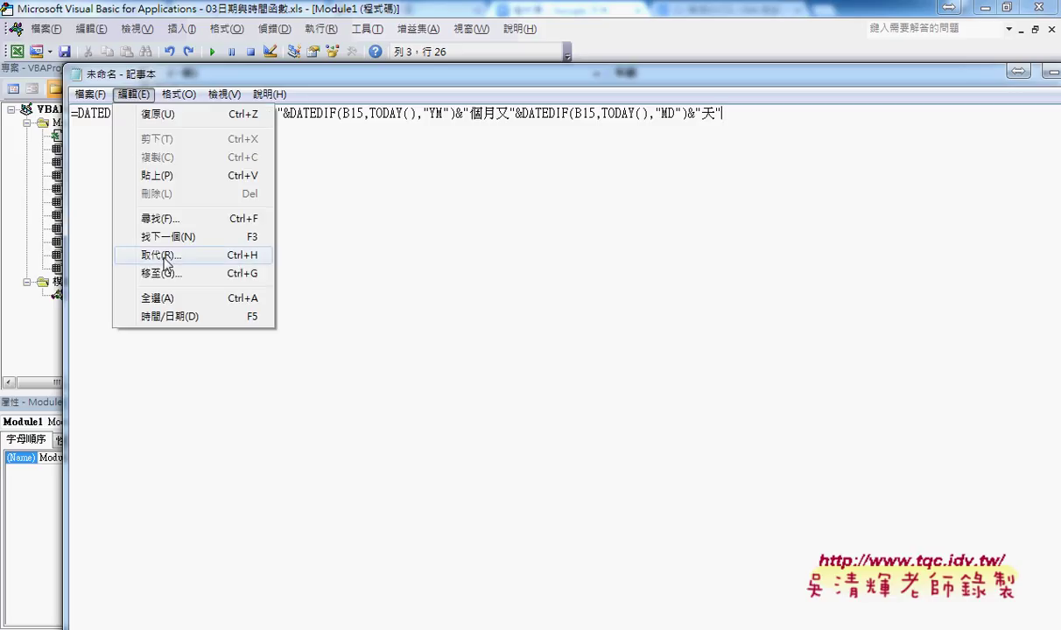
pyautogui.click(165, 257)
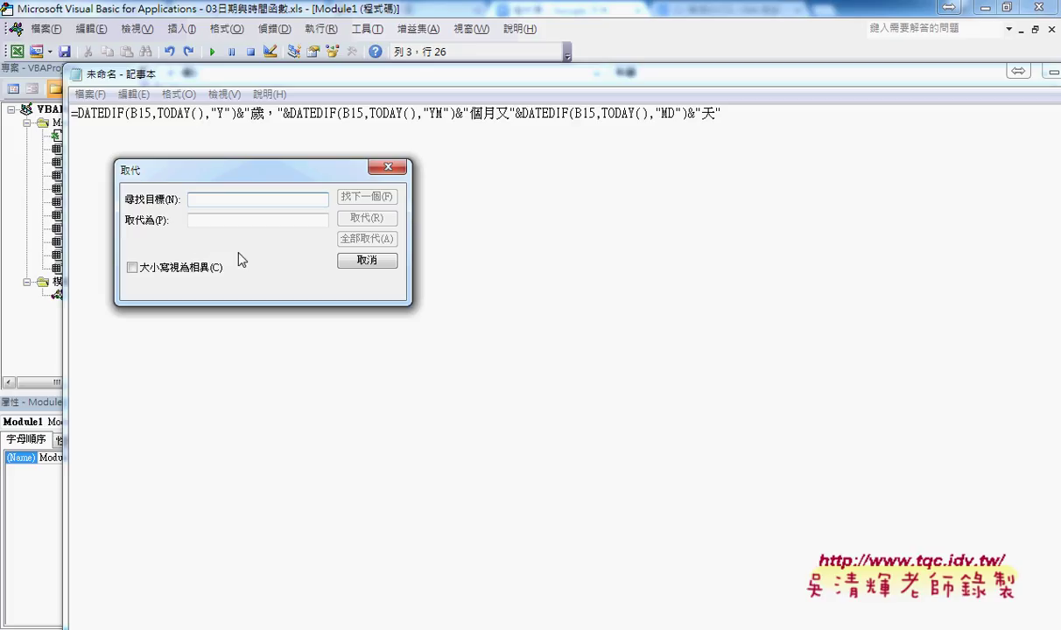
# Step: Replace every " with "" in the Notepad formula, then select the whole line
pyautogui.write('"')
pyautogui.press('Tab')
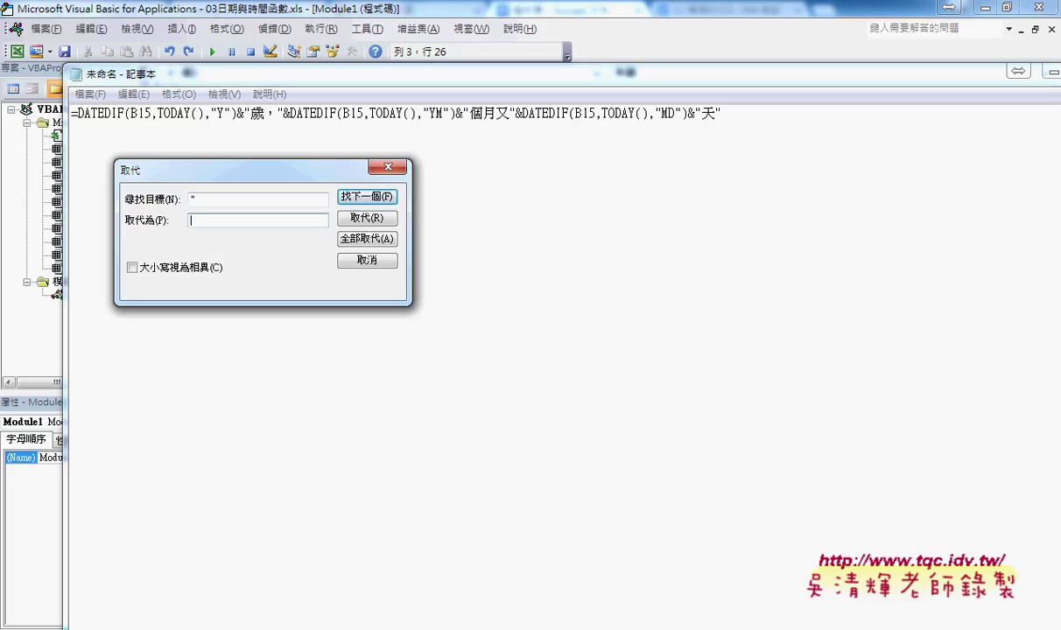
pyautogui.write('""')
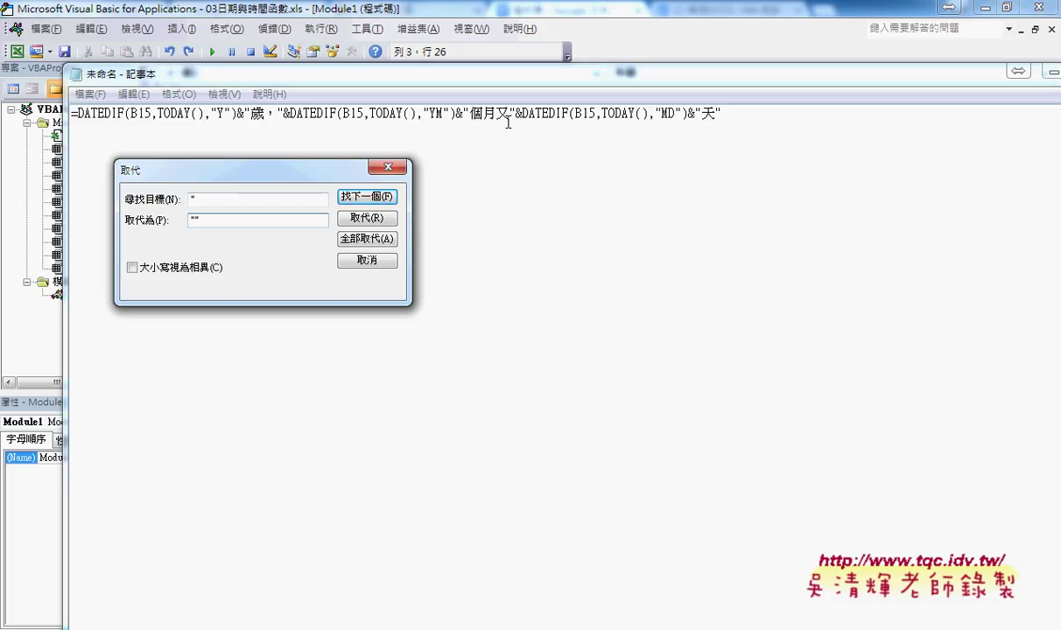
pyautogui.click(379, 244)
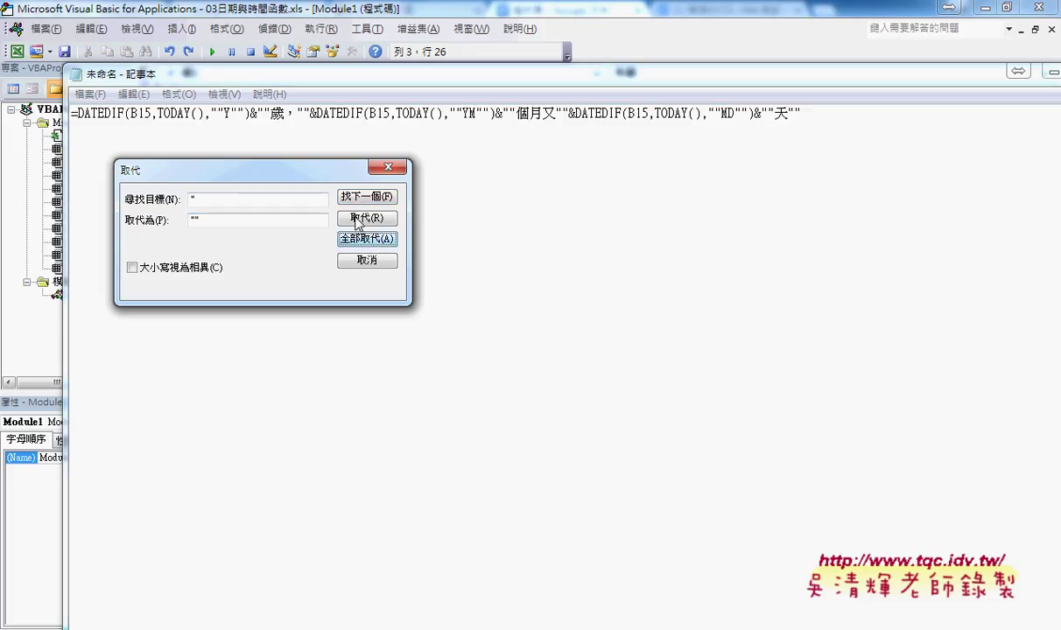
pyautogui.click(369, 261)
pyautogui.moveTo(799, 114); pyautogui.dragTo(160, 120)
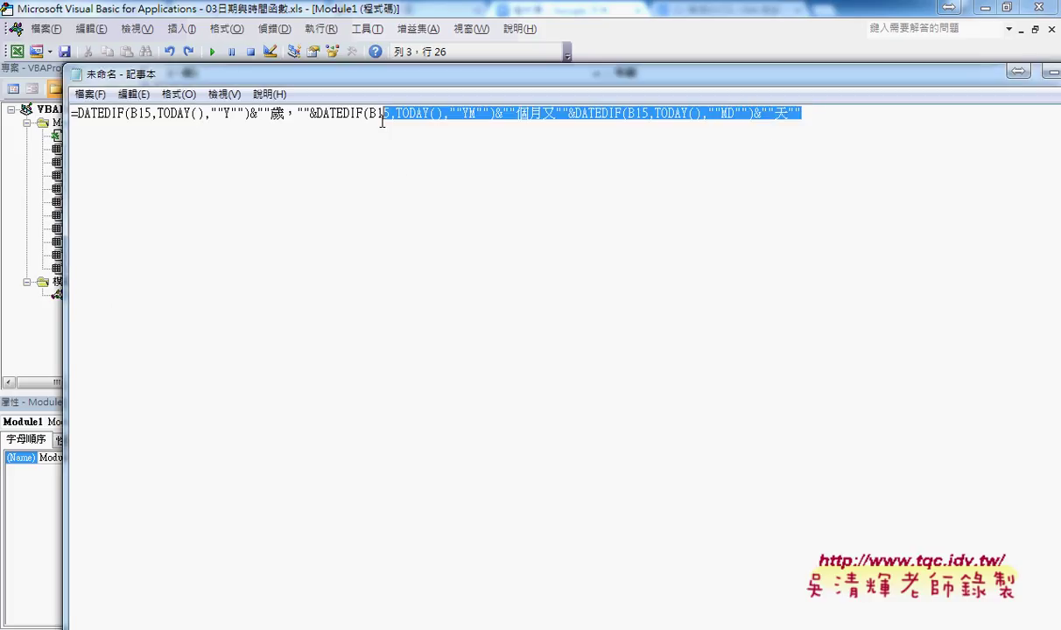
# Step: Cut the DATEDIF age formula line out of Notepad, then close Notepad
pyautogui.rightClick(160, 120)
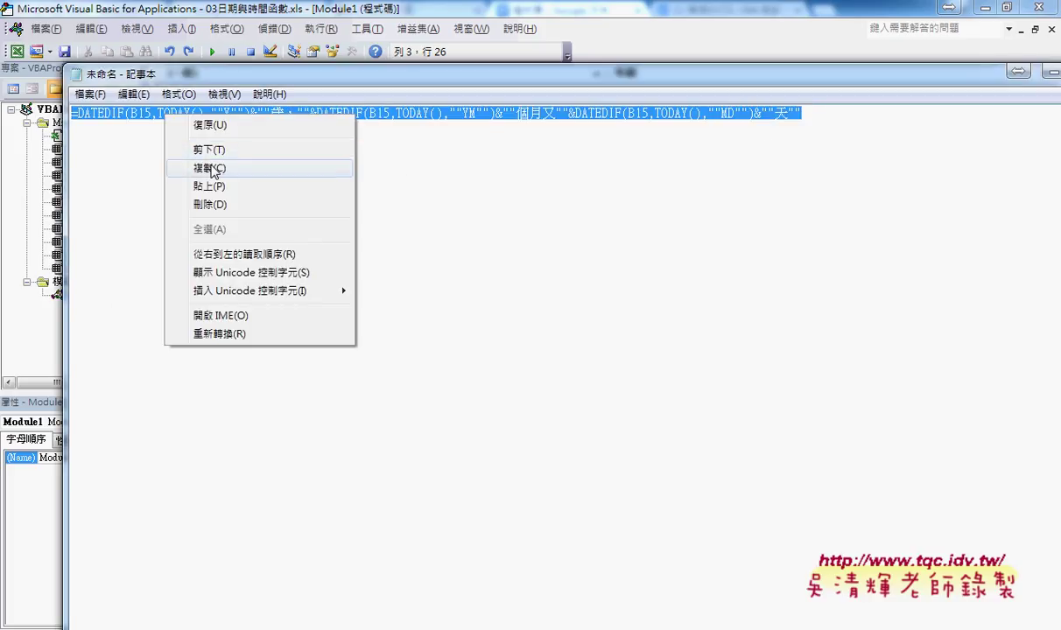
pyautogui.click(202, 149)
pyautogui.click(997, 73)
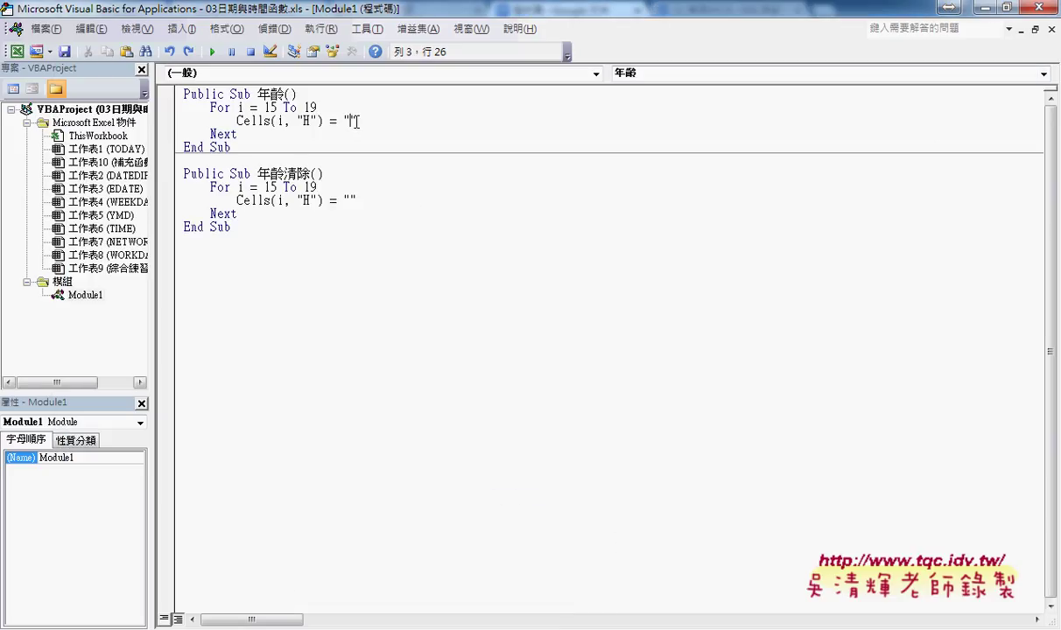
# Step: Paste the formula between the quotes of Cells(i, "H") = "" and select the first B15's 15
pyautogui.hotkey('ctrl', 'v')
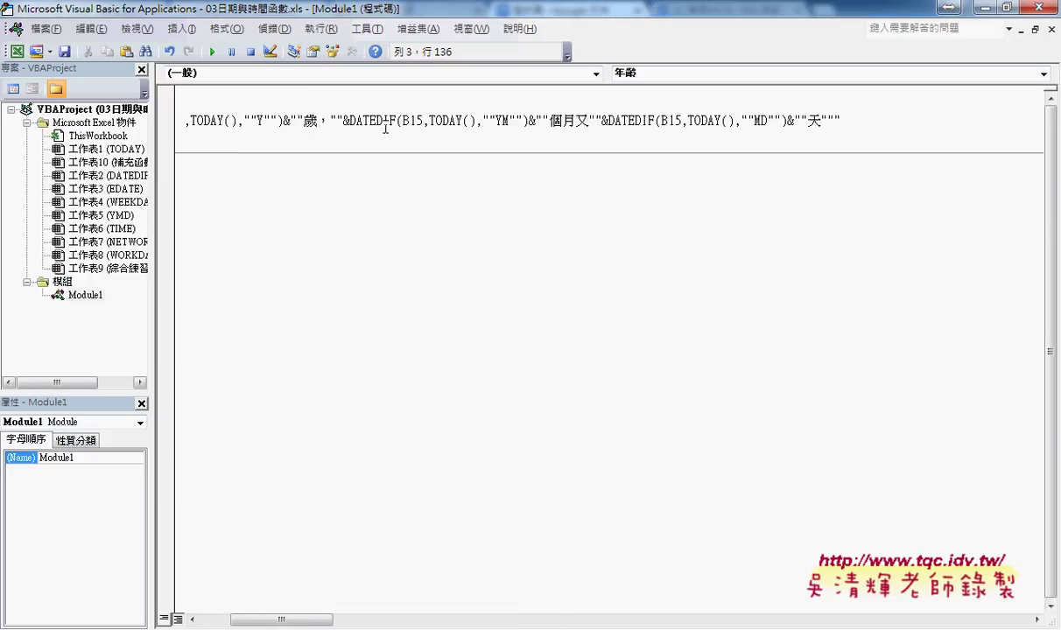
pyautogui.moveTo(278, 620); pyautogui.dragTo(248, 621)
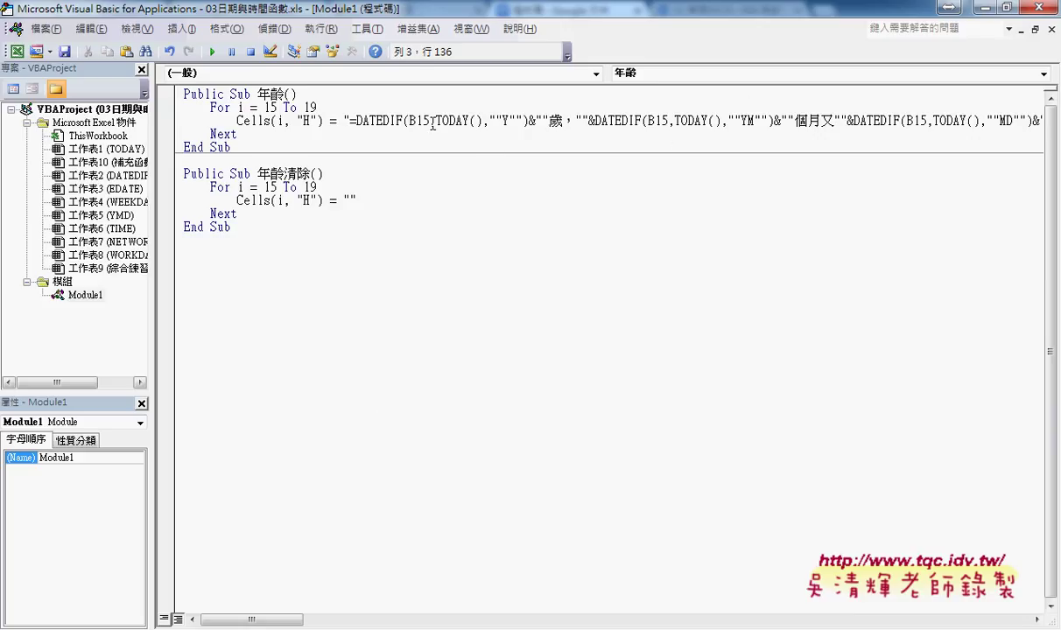
pyautogui.moveTo(430, 121); pyautogui.dragTo(417, 121)
# Step: Replace the 15 in the first B15 with " & i & " so it references row i
pyautogui.write('""')
pyautogui.press('Left')
pyautogui.write('&&')
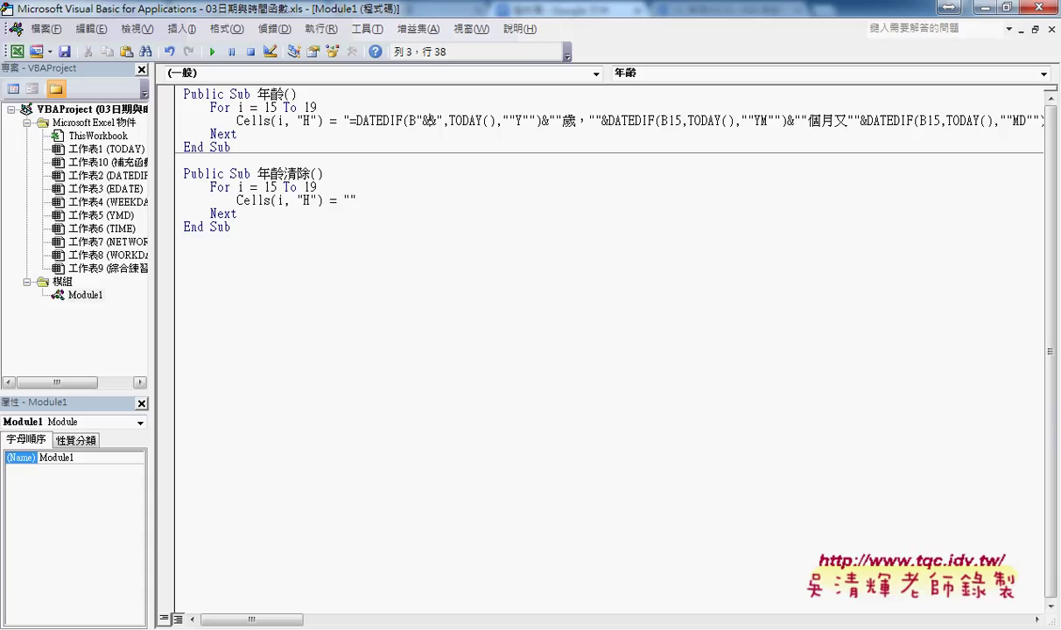
pyautogui.press('BackSpace')
pyautogui.write('ㄌ')
pyautogui.press('BackSpace')
pyautogui.write('i')
pyautogui.click(425, 120)
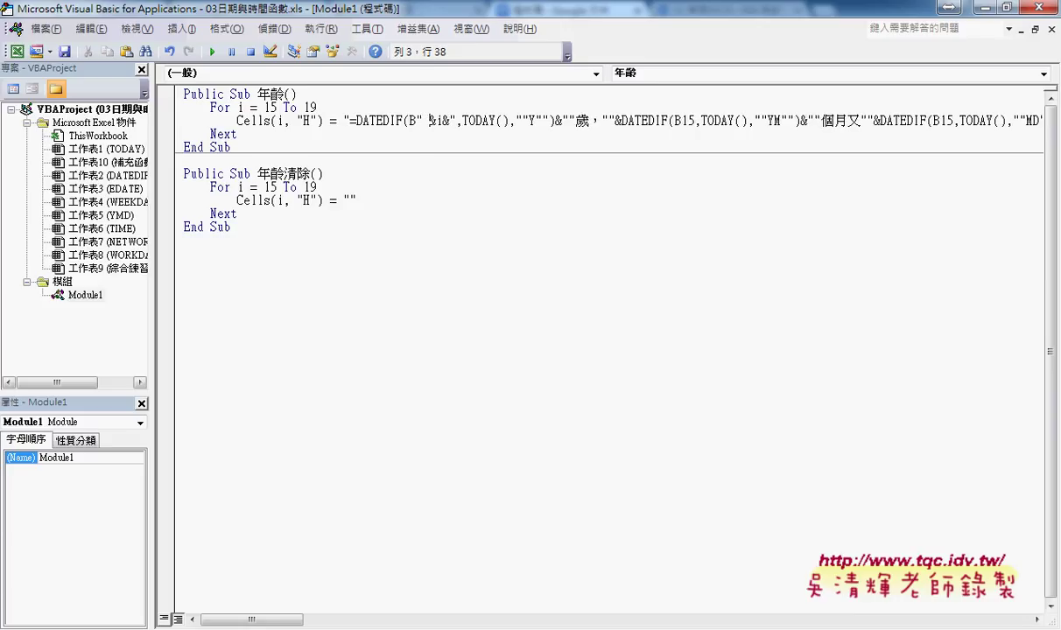
pyautogui.press('Right')
pyautogui.press('Right')
pyautogui.press('Right')
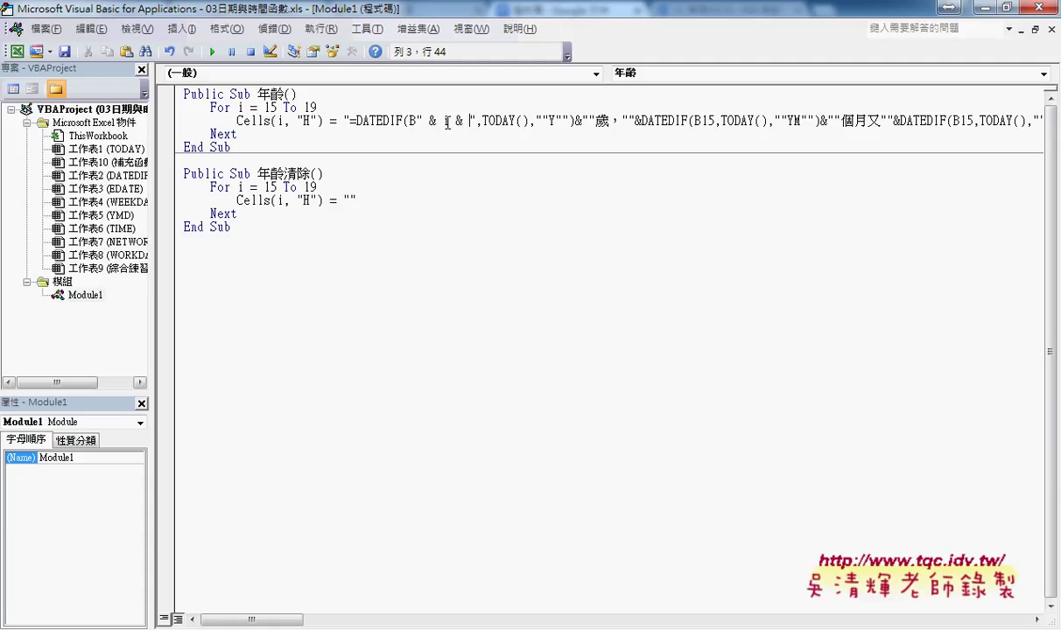
# Step: Paste " & i & " over the second and third 15s, then restore the editor window
pyautogui.moveTo(415, 120); pyautogui.dragTo(476, 120)
pyautogui.hotkey('ctrl', 'c')
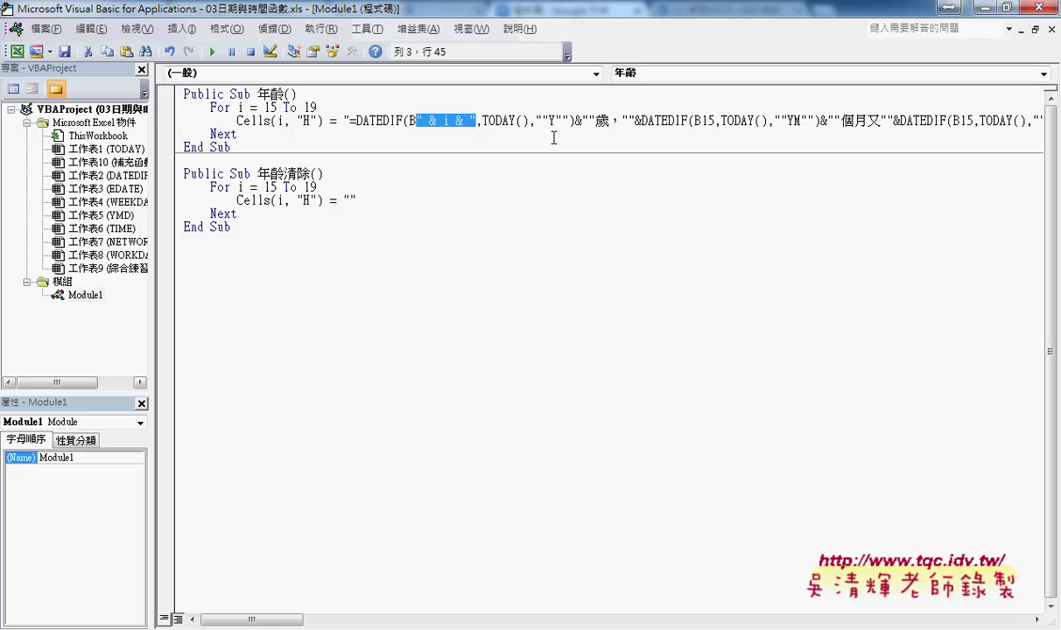
pyautogui.moveTo(701, 120); pyautogui.dragTo(715, 119)
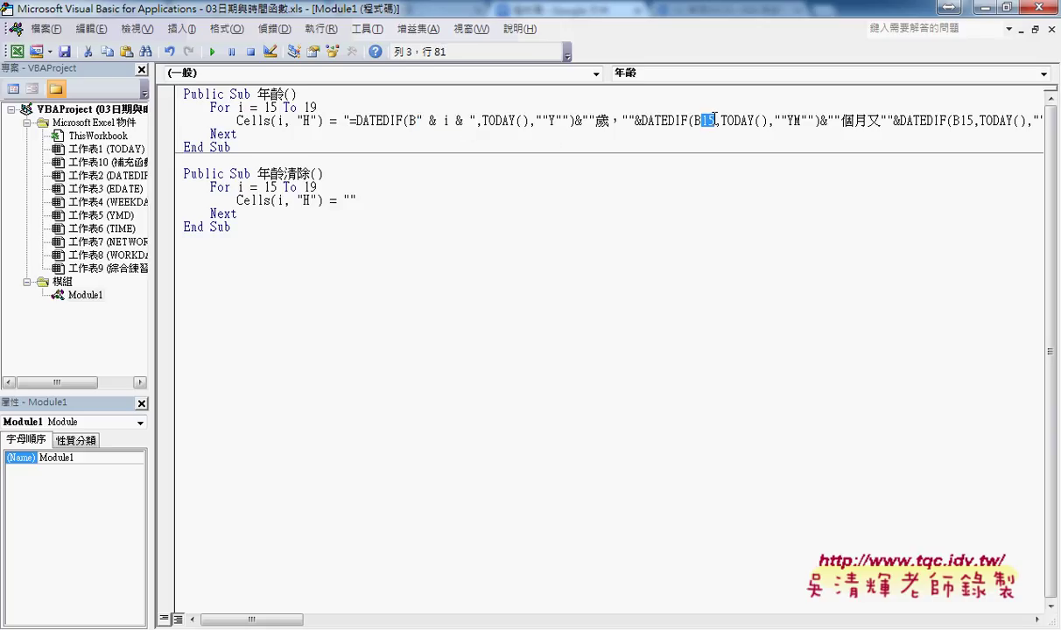
pyautogui.hotkey('ctrl', 'v')
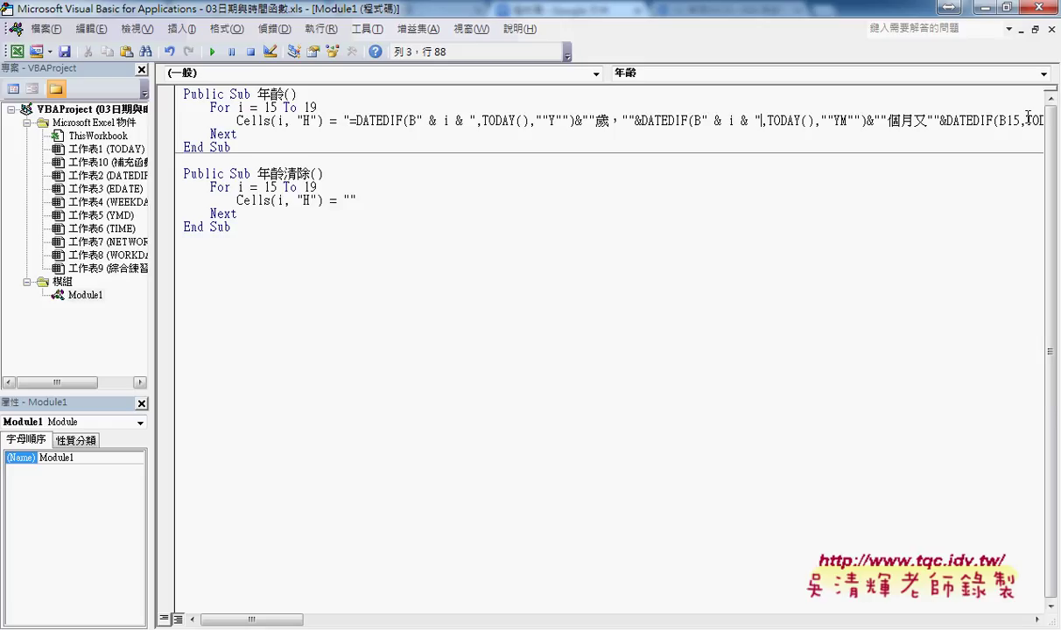
pyautogui.moveTo(1011, 119); pyautogui.dragTo(1021, 120)
pyautogui.hotkey('ctrl', 'v')
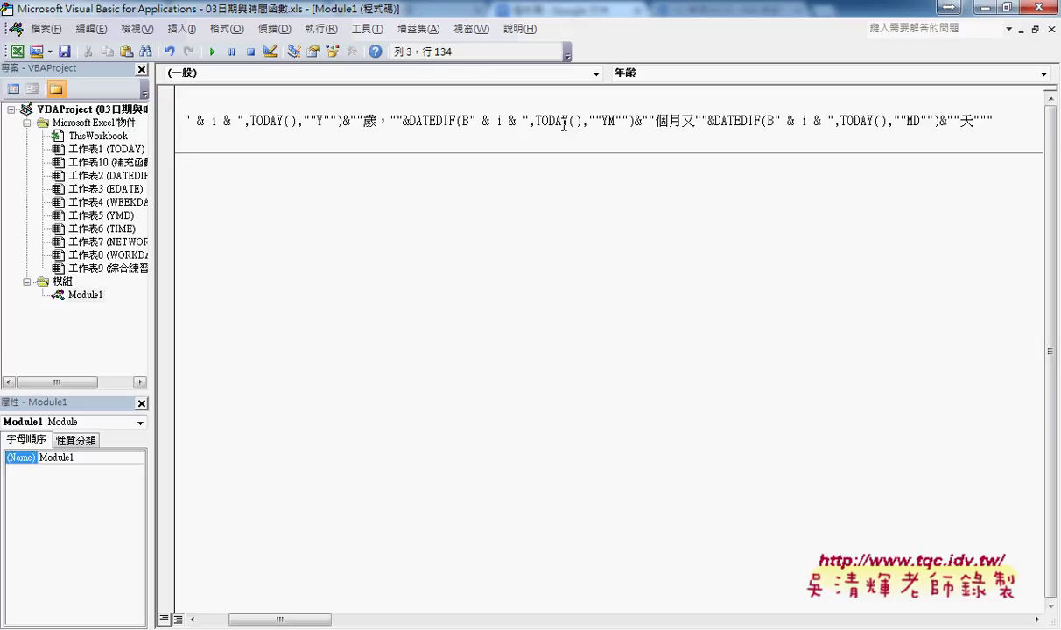
pyautogui.doubleClick(420, 18)
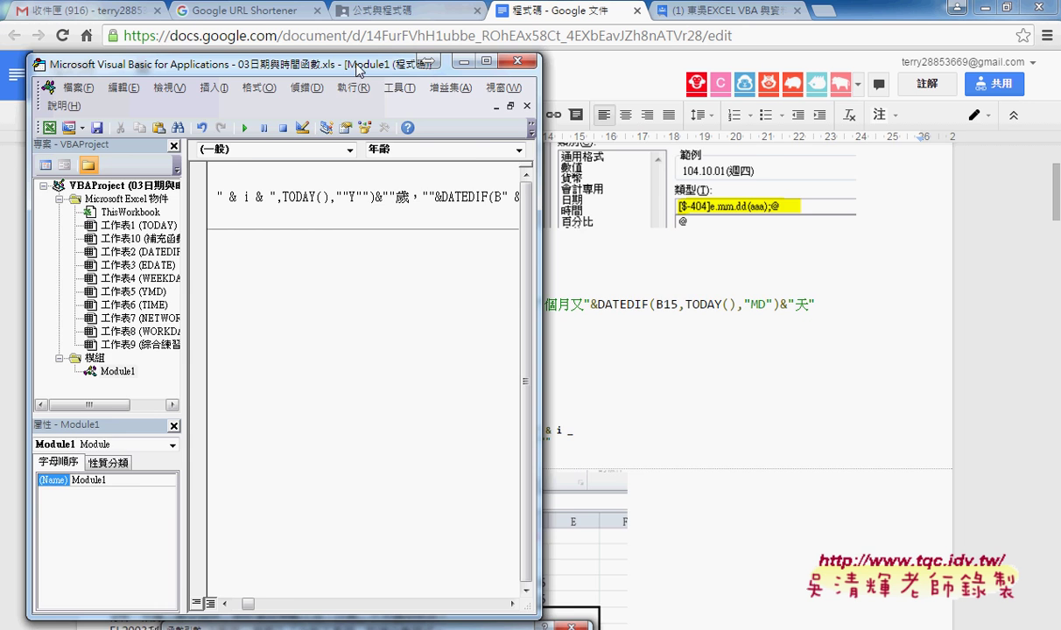
# Step: Bring the Excel DATEDIF sheet forward, then put the VBA editor back in front of it
pyautogui.moveTo(337, 68); pyautogui.dragTo(826, 73)
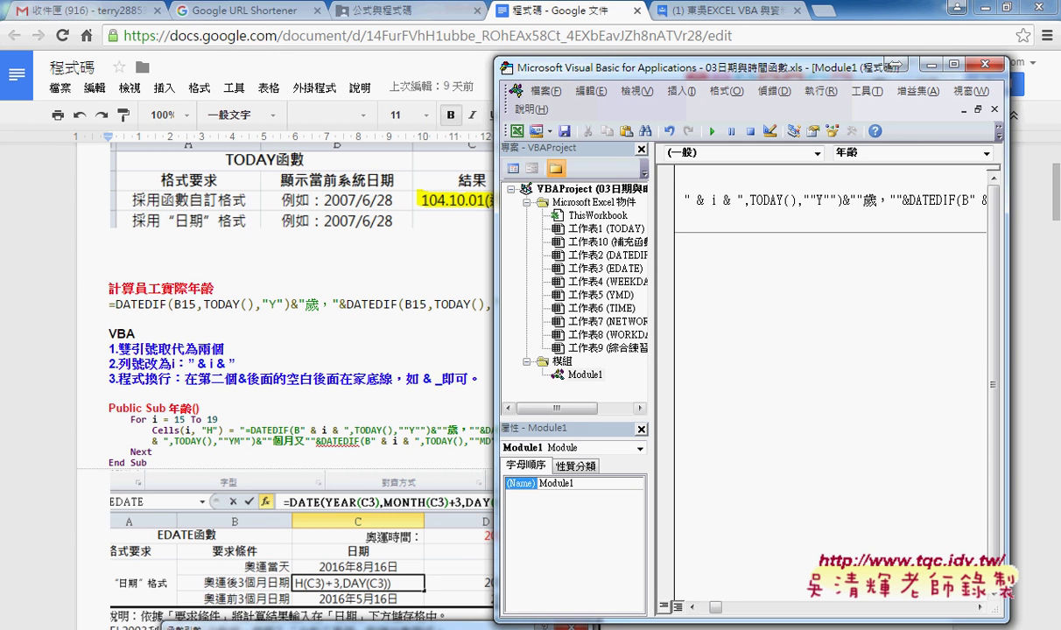
pyautogui.moveTo(280, 626)
pyautogui.click(201, 560)
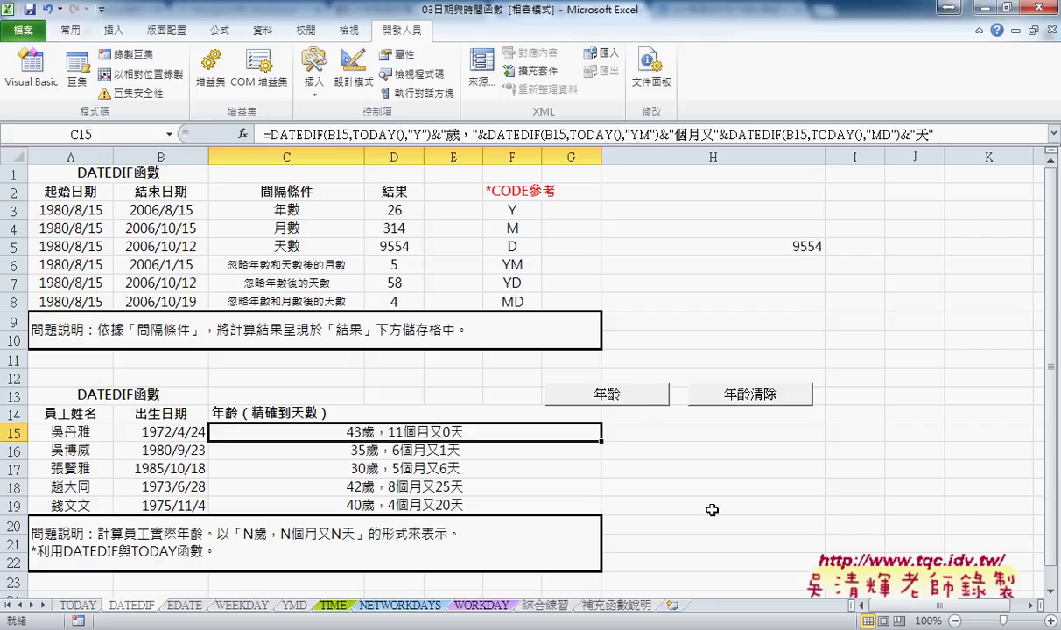
pyautogui.moveTo(262, 626)
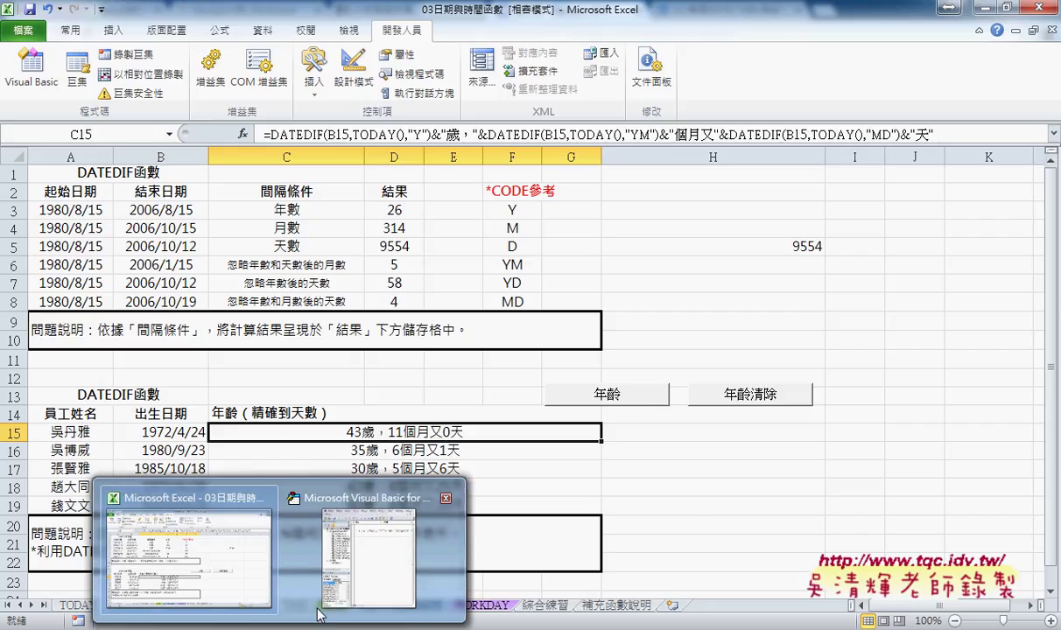
pyautogui.click(354, 525)
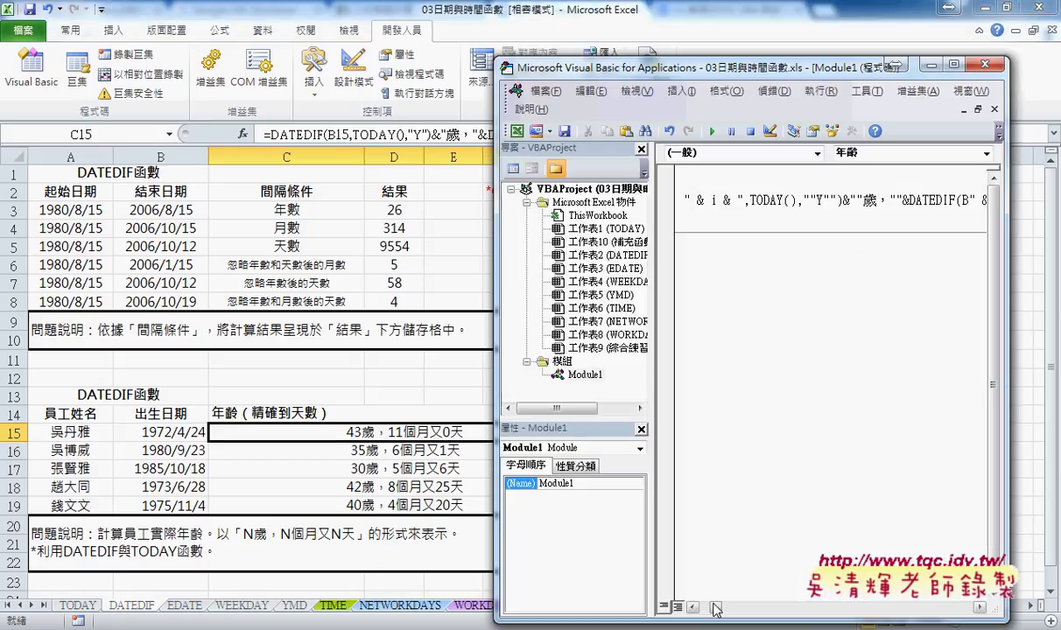
# Step: Run the 年齡 macro to fill H15:H19 with each person's age
pyautogui.click(678, 578)
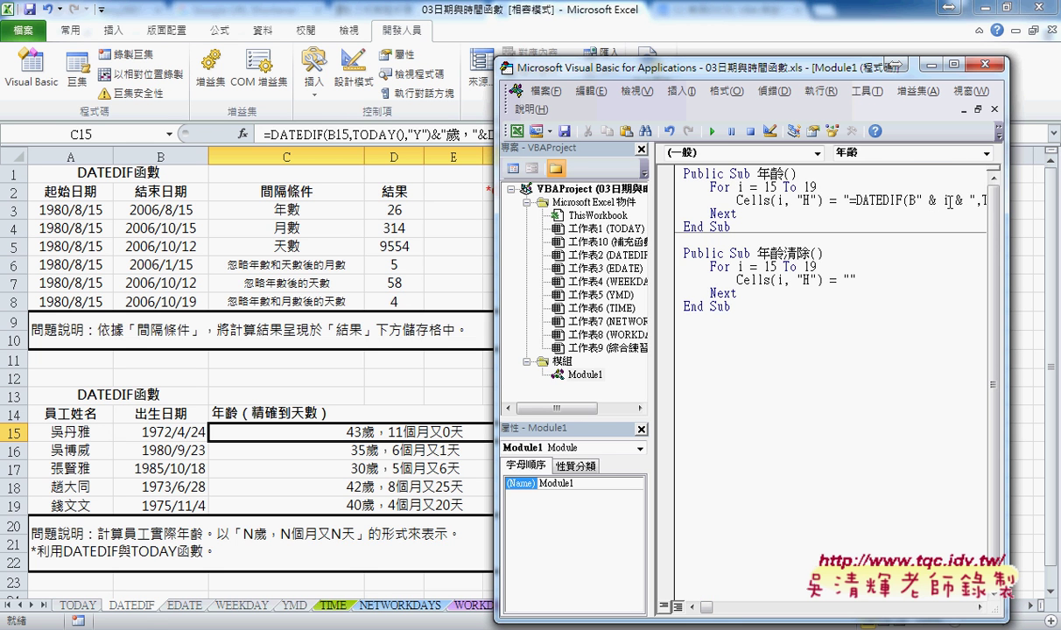
pyautogui.moveTo(795, 79); pyautogui.dragTo(347, 72)
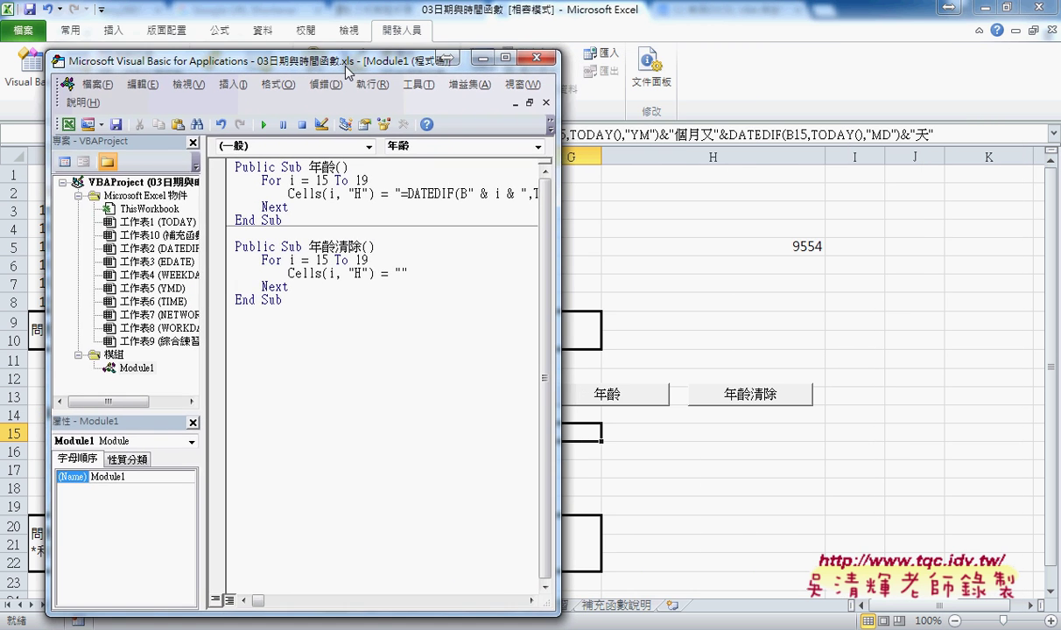
pyautogui.click(475, 194)
pyautogui.moveTo(332, 63); pyautogui.dragTo(277, 66)
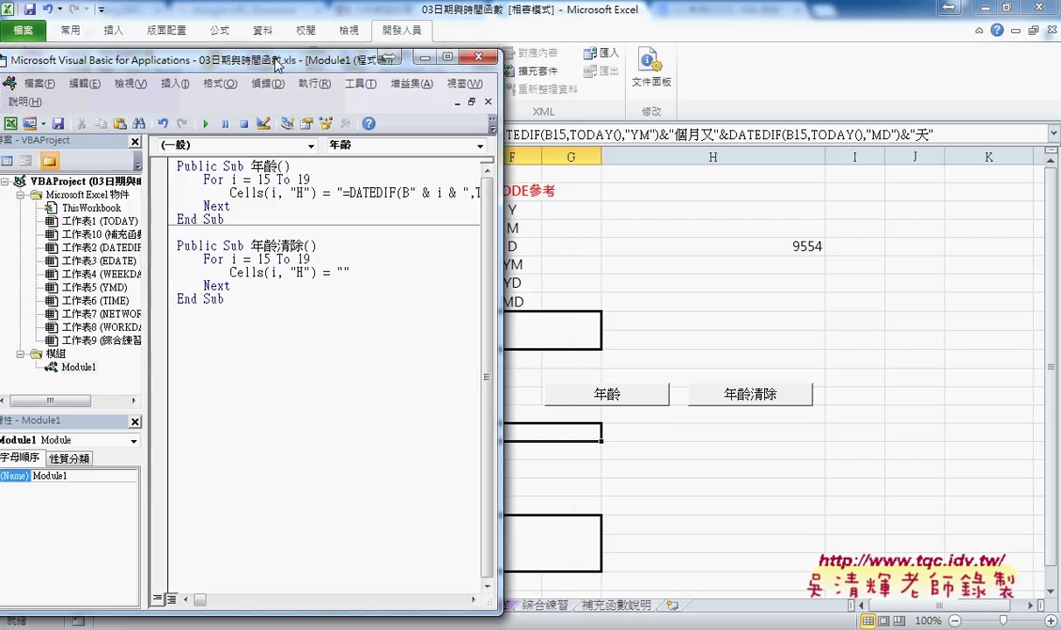
pyautogui.click(205, 126)
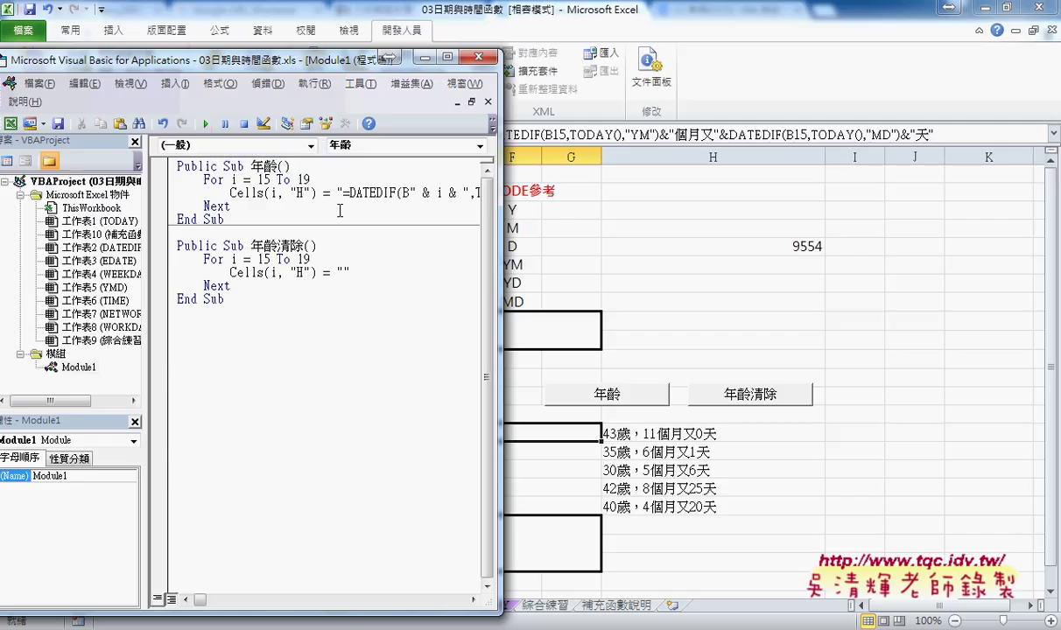
# Step: Clear H15:H19 with 年齡清除, rerun 年齡, and annotate the matching sheet buttons
pyautogui.click(270, 253)
pyautogui.click(205, 124)
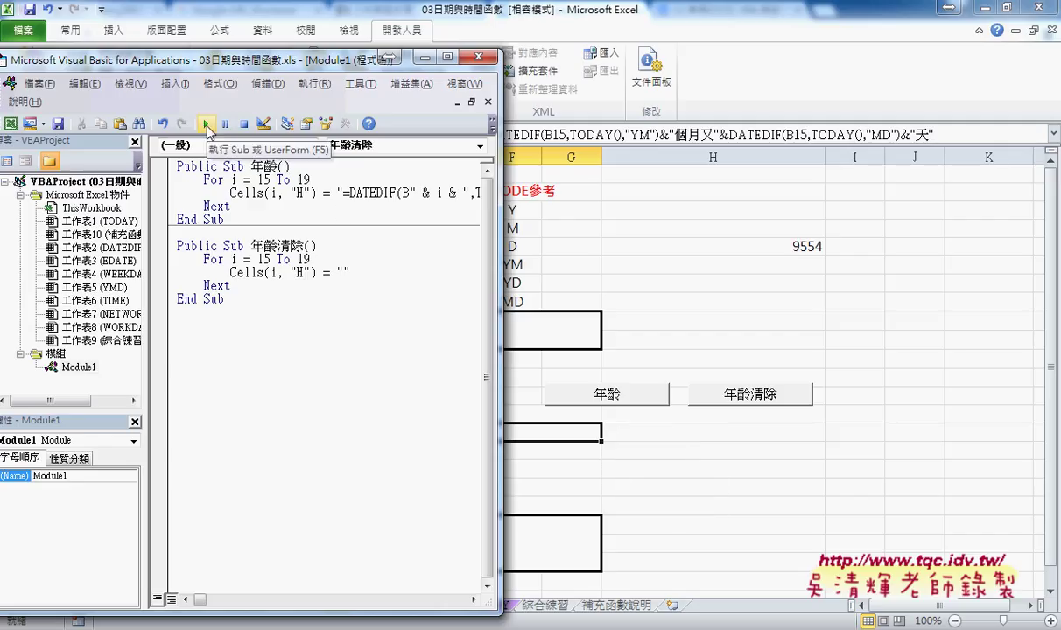
pyautogui.click(300, 191)
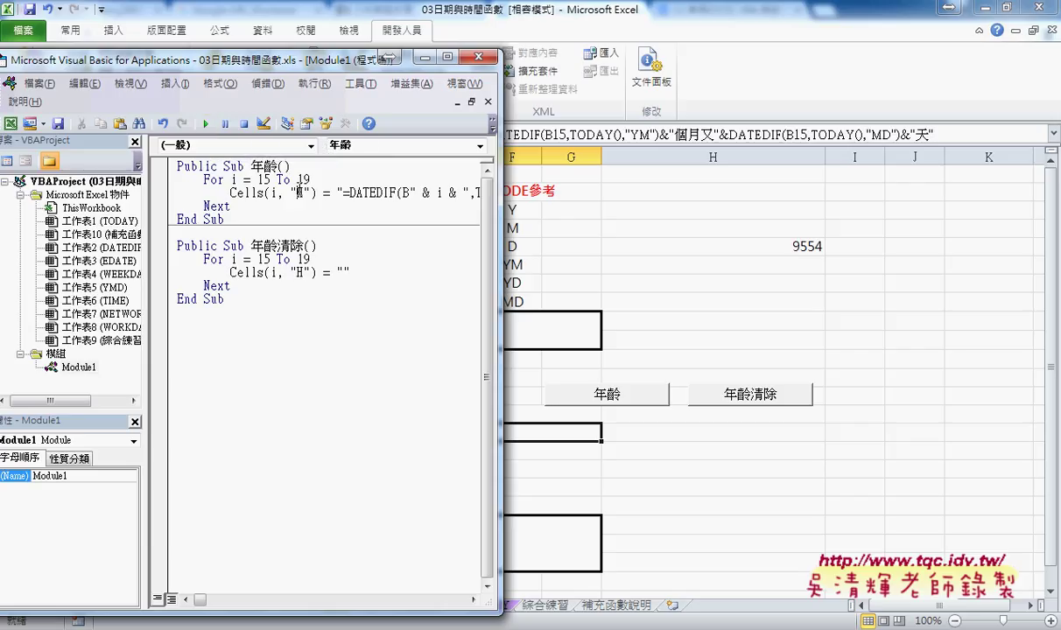
pyautogui.click(206, 125)
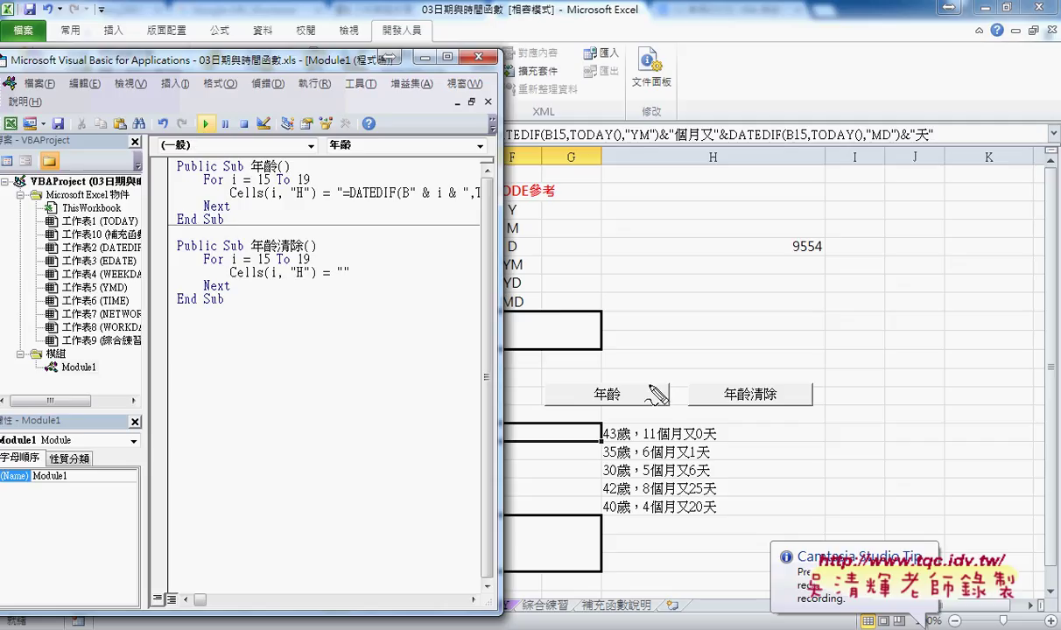
pyautogui.moveTo(649, 379)
pyautogui.mouseDown()
pyautogui.moveTo(651, 404)
pyautogui.moveTo(788, 391)
pyautogui.mouseUp()
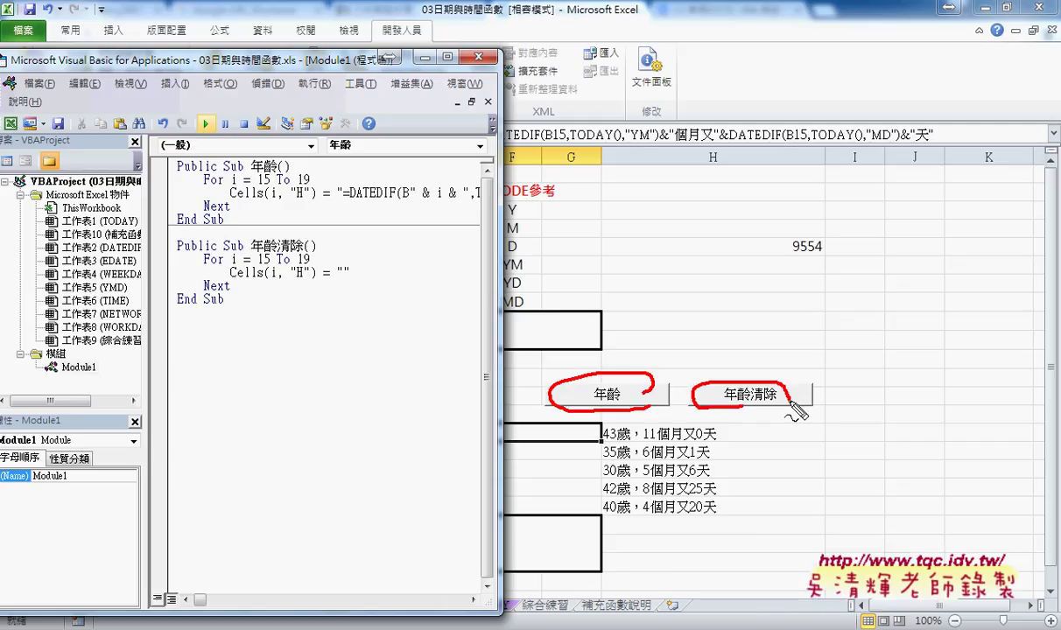
pyautogui.moveTo(280, 173)
pyautogui.mouseDown()
pyautogui.moveTo(254, 165)
pyautogui.moveTo(604, 346)
pyautogui.moveTo(612, 334)
pyautogui.mouseUp()
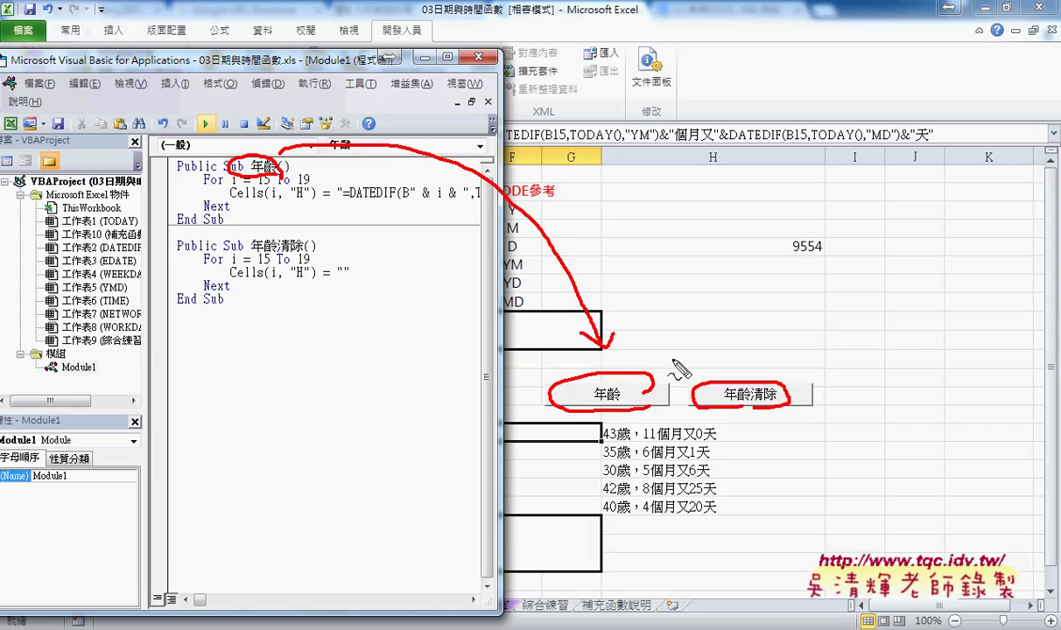
pyautogui.press('Escape')
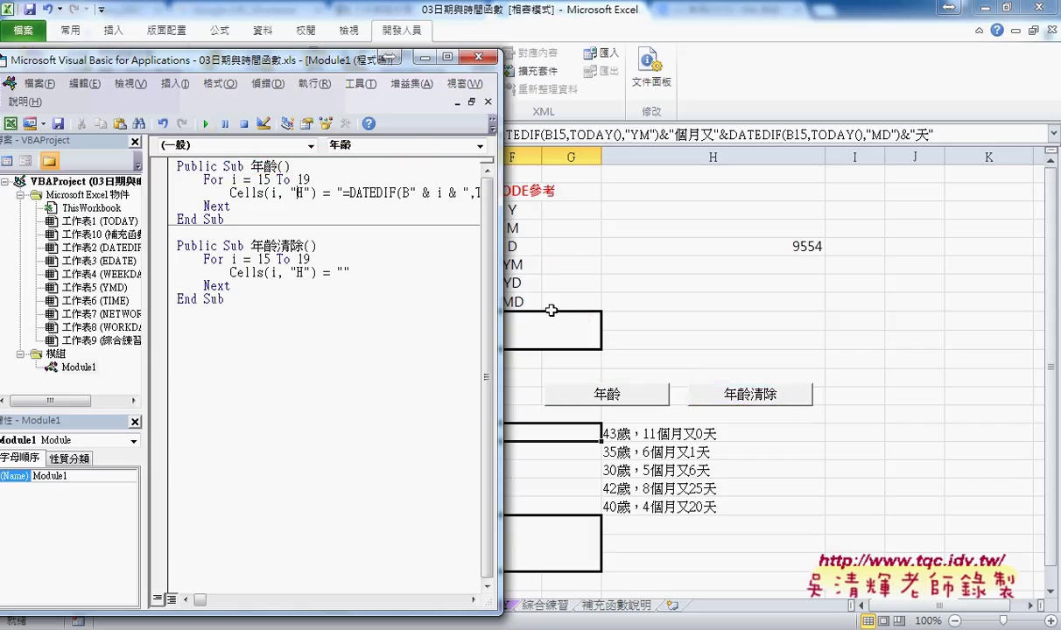
# Step: Widen the VBA window and break the formula line after B", triggering a compile error
pyautogui.moveTo(499, 281)
pyautogui.mouseDown()
pyautogui.moveTo(803, 300)
pyautogui.moveTo(785, 289)
pyautogui.mouseUp()
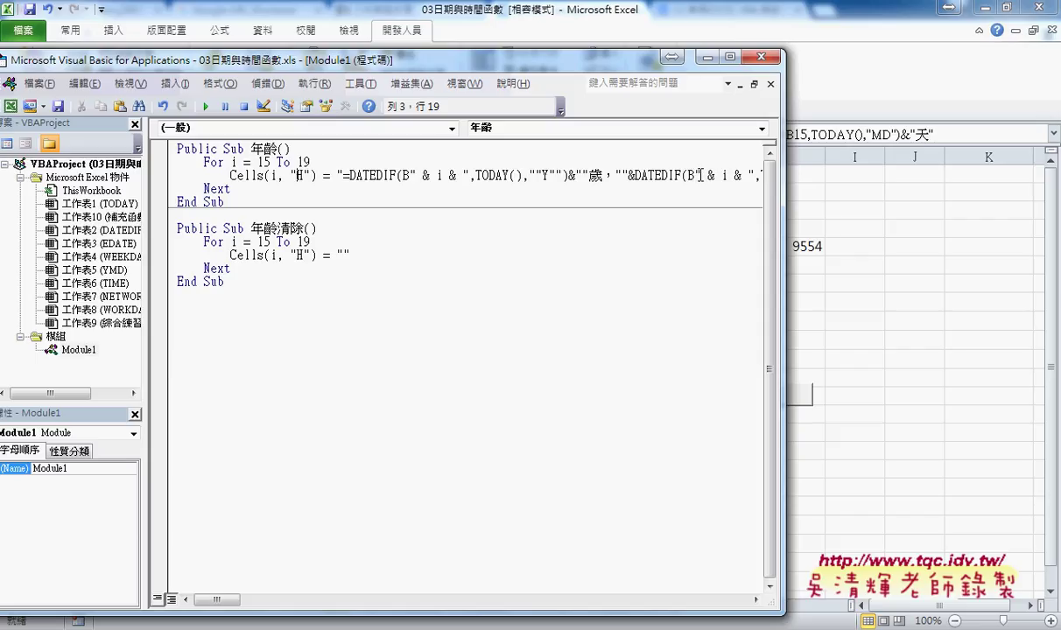
pyautogui.click(701, 175)
pyautogui.press('Return')
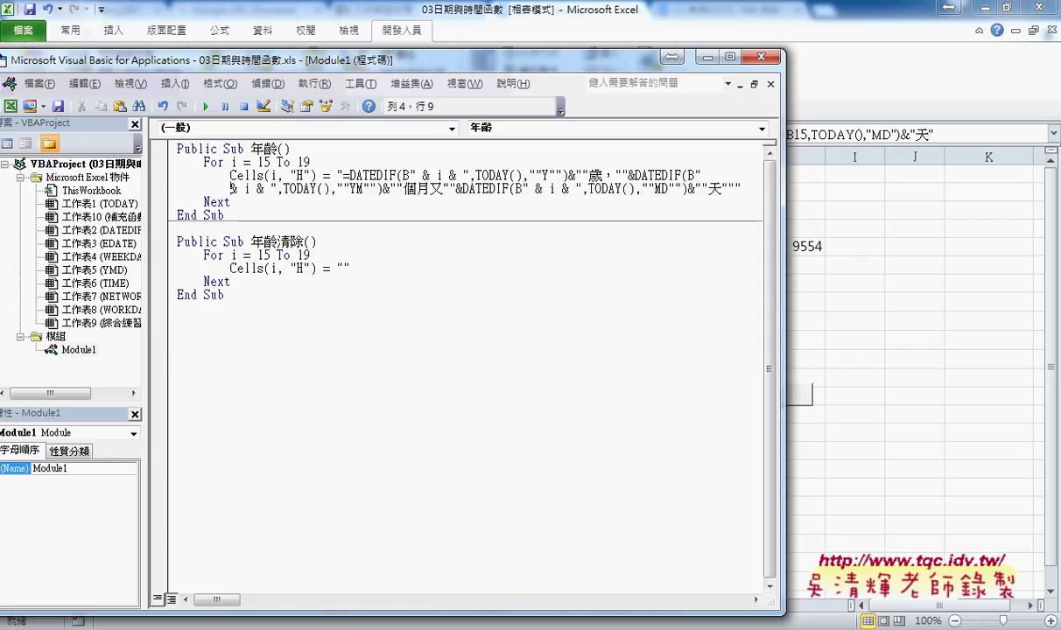
pyautogui.click(579, 468)
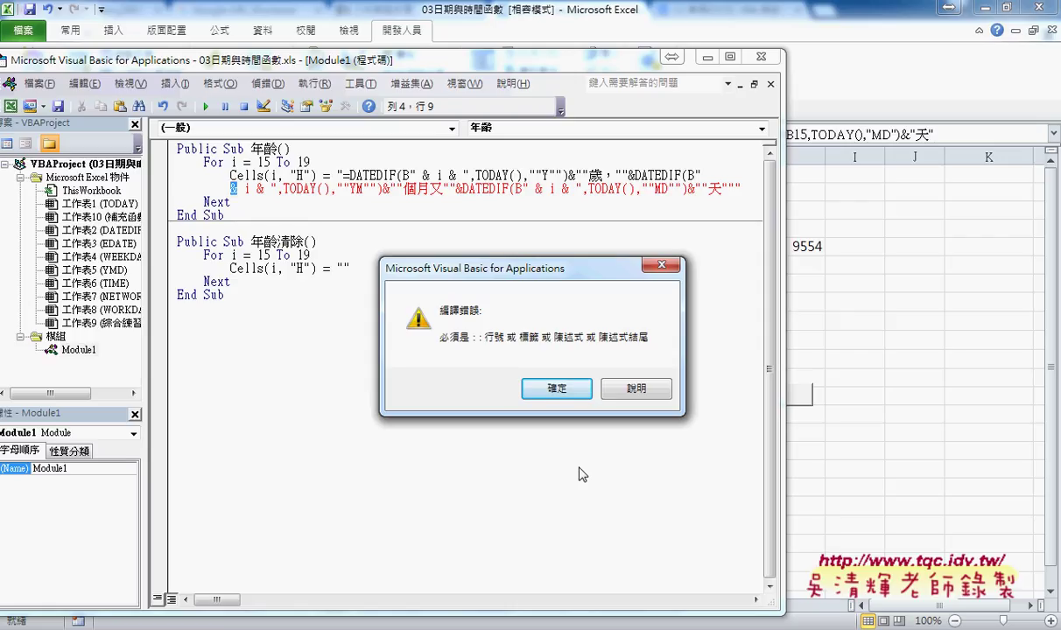
# Step: Dismiss the compile error and rejoin the broken formula line
pyautogui.click(567, 391)
pyautogui.press('Home')
pyautogui.press('BackSpace')
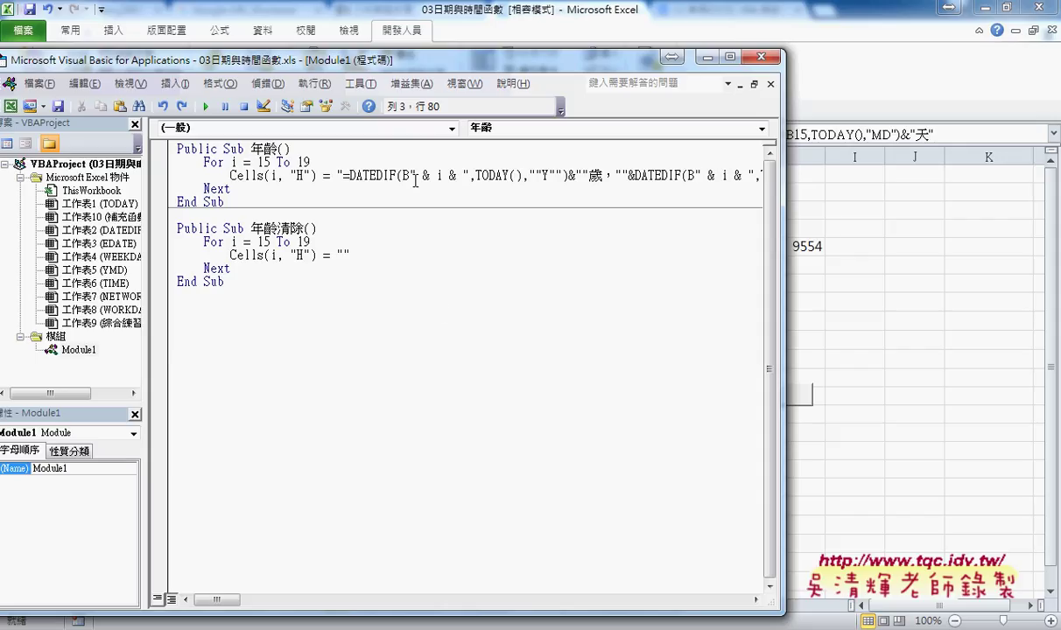
# Step: Add a _ continuation after "& i &" and continue the formula on a new line
pyautogui.moveTo(410, 176); pyautogui.dragTo(469, 178)
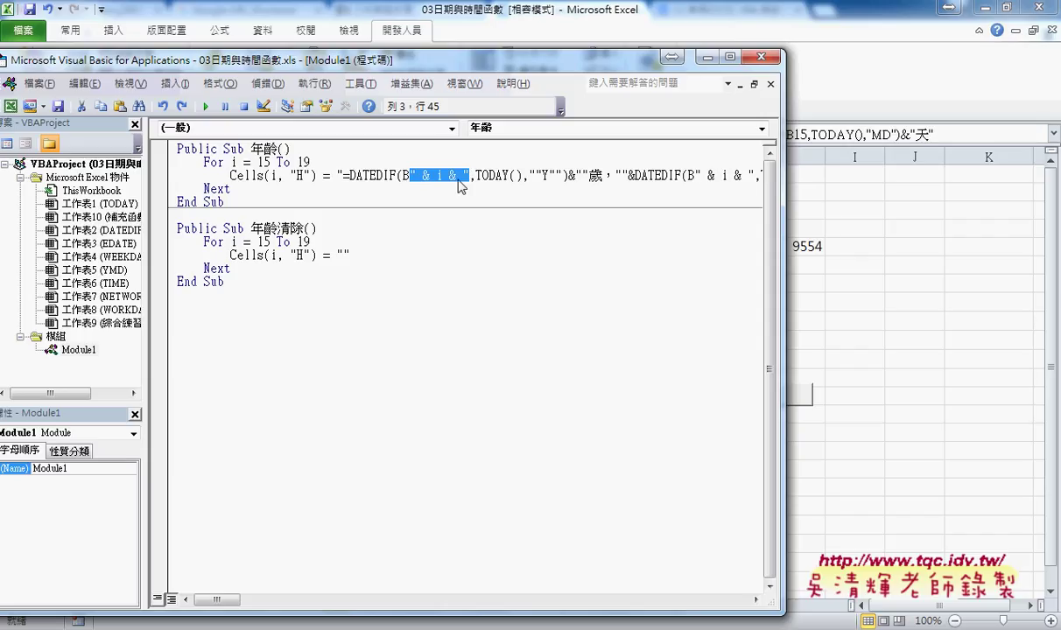
pyautogui.click(429, 176)
pyautogui.click(422, 176)
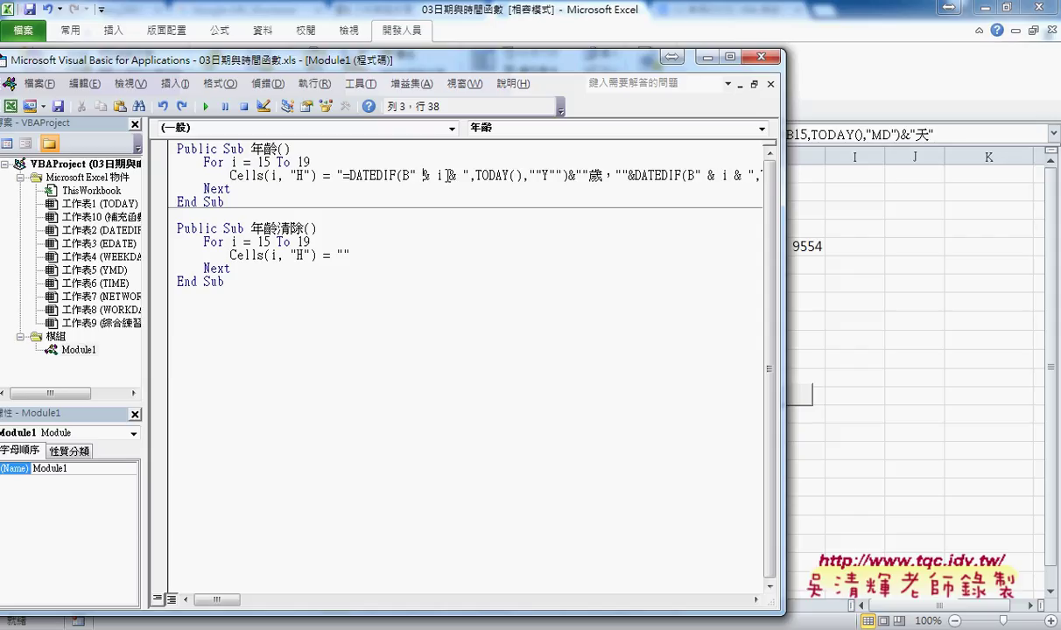
pyautogui.click(456, 176)
pyautogui.doubleClick(748, 176)
pyautogui.click(748, 176)
pyautogui.write('_')
pyautogui.press('Return')
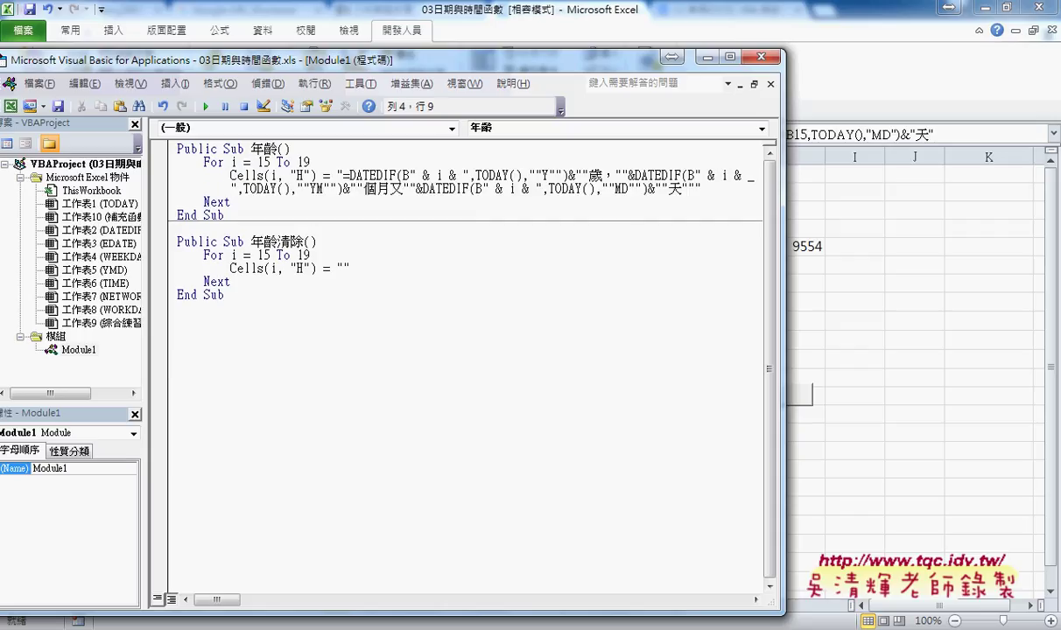
pyautogui.click(456, 401)
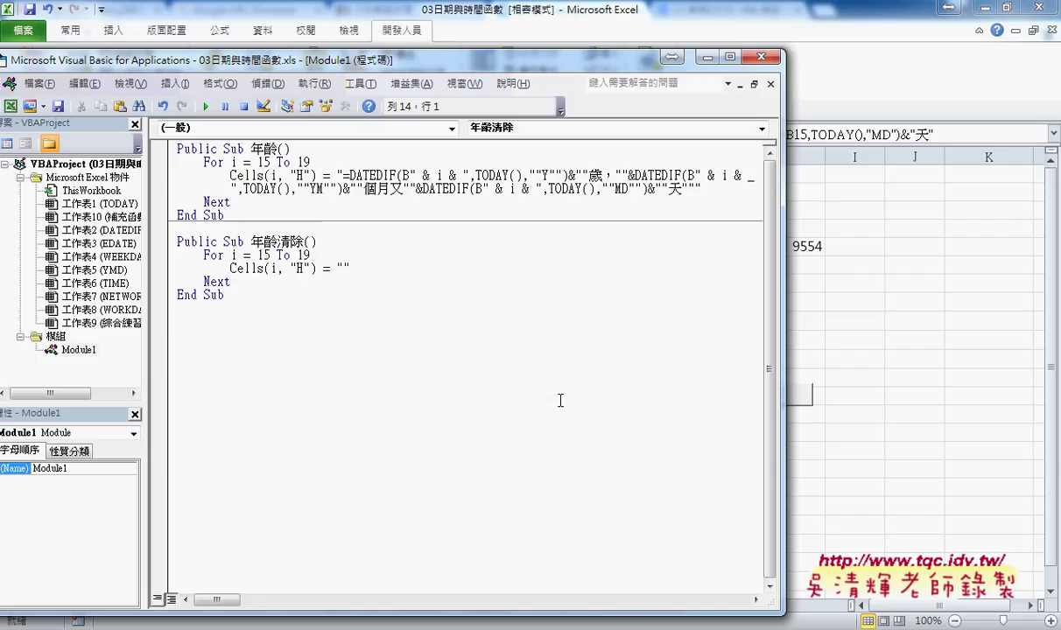
pyautogui.moveTo(784, 368); pyautogui.dragTo(859, 368)
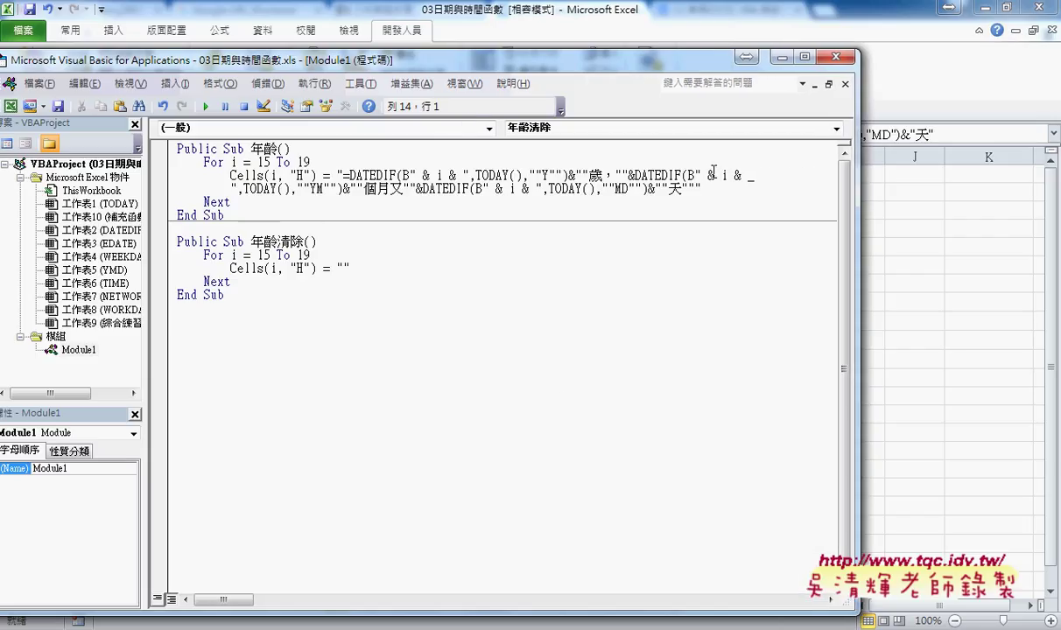
pyautogui.moveTo(409, 175); pyautogui.dragTo(469, 175)
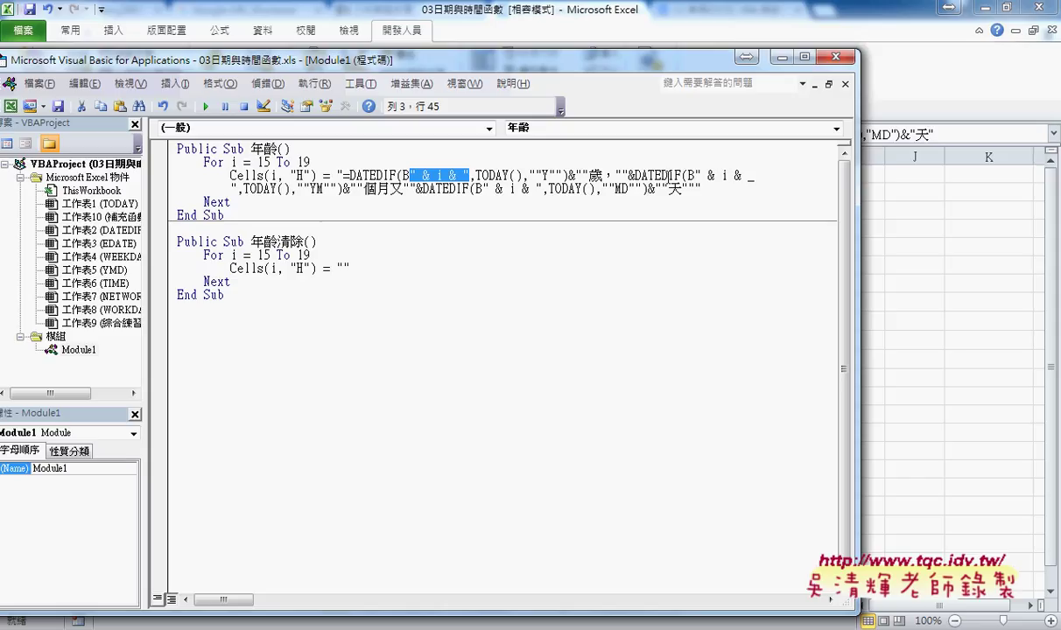
pyautogui.click(741, 176)
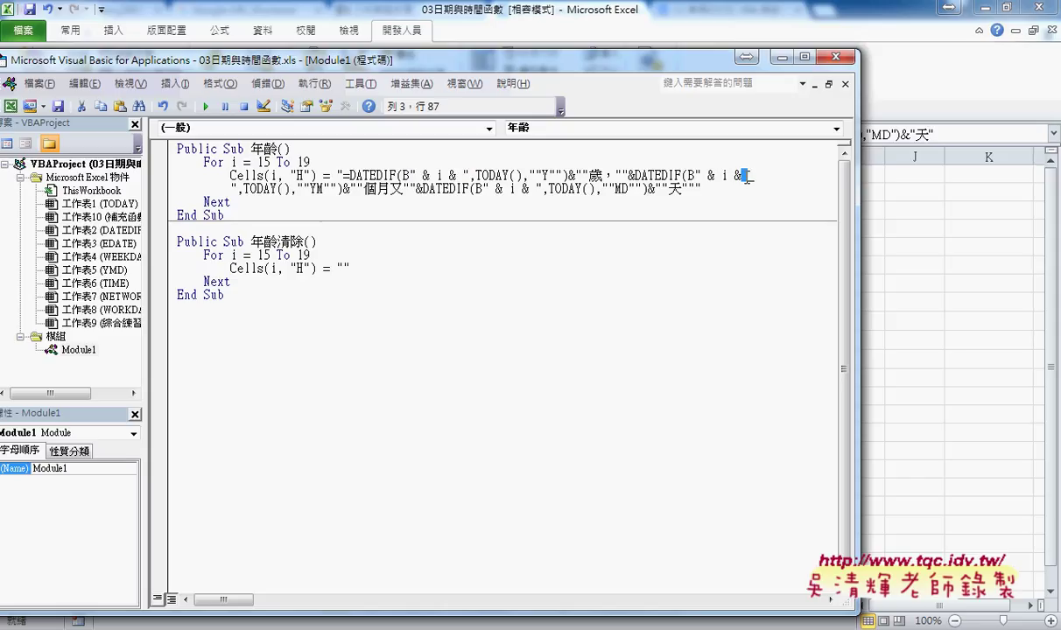
pyautogui.moveTo(758, 176); pyautogui.dragTo(749, 180)
pyautogui.click(767, 176)
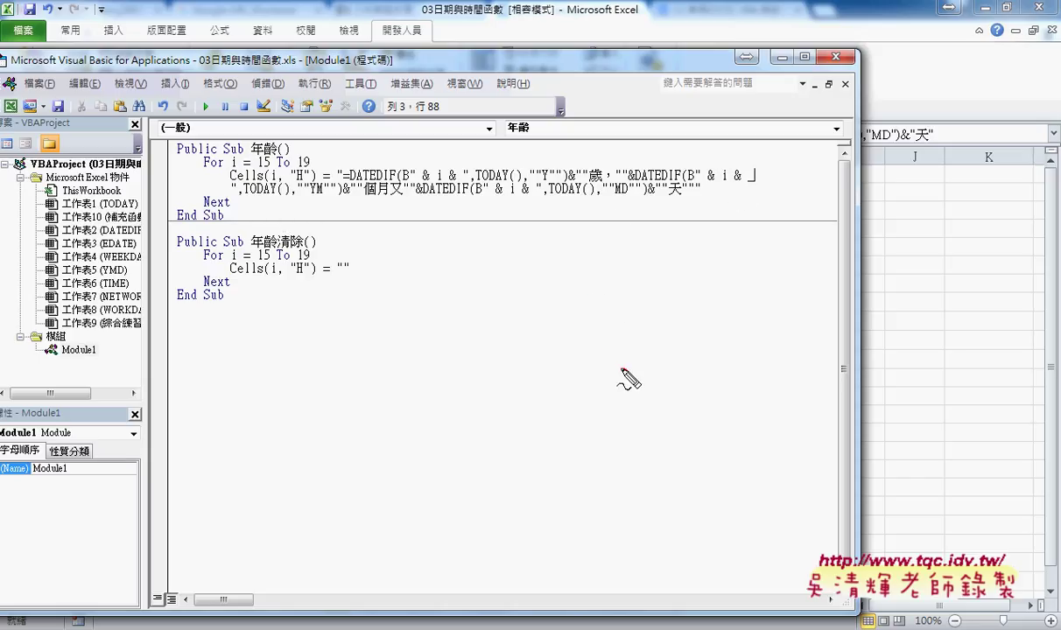
pyautogui.moveTo(604, 354)
pyautogui.mouseDown()
pyautogui.moveTo(627, 371)
pyautogui.moveTo(714, 375)
pyautogui.mouseUp()
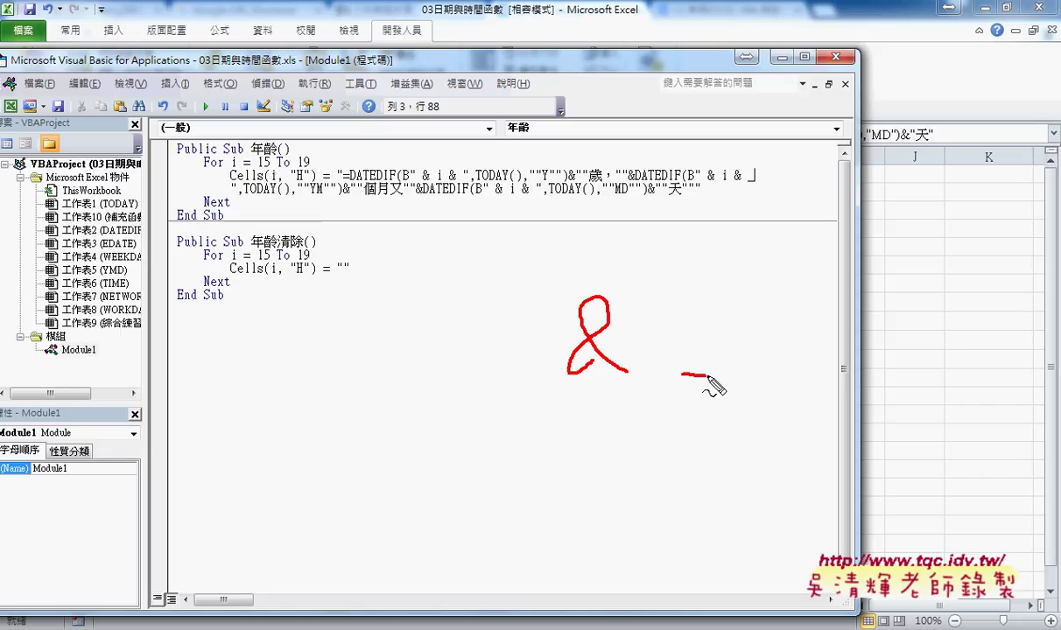
pyautogui.moveTo(753, 316); pyautogui.dragTo(735, 378)
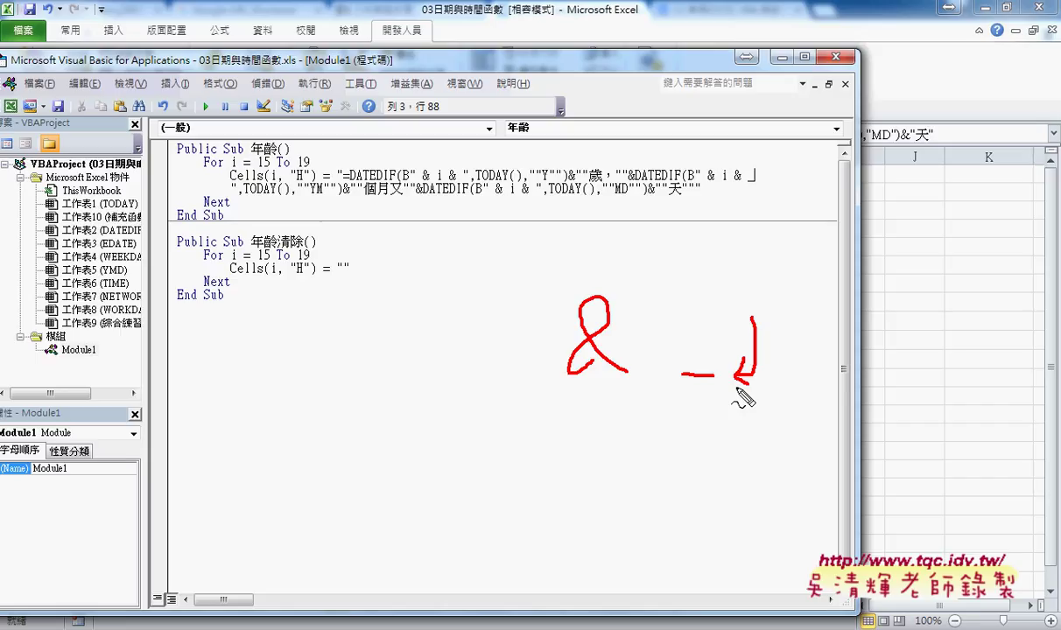
pyautogui.press('Escape')
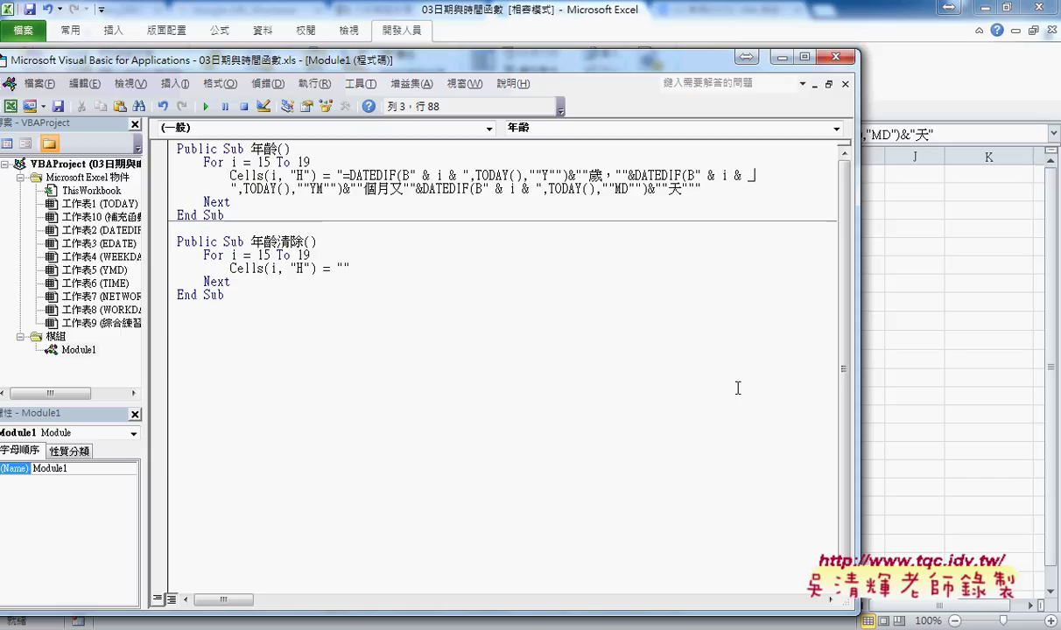
# Step: Switch to the Google Docs 程式碼 notes showing the & _ line-break rule
pyautogui.hotkey('alt', 'Tab')
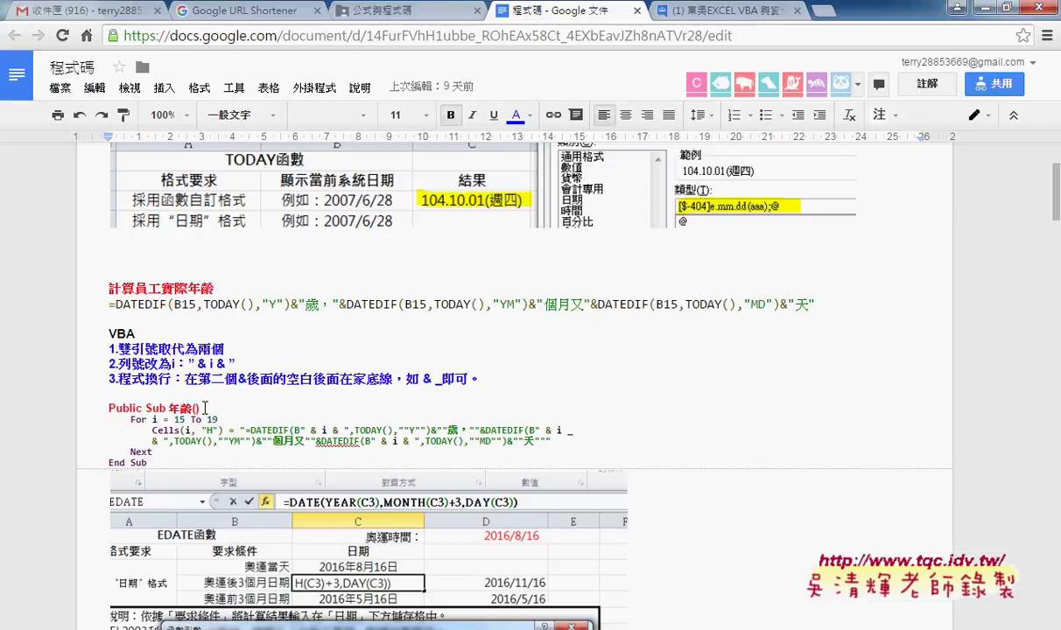